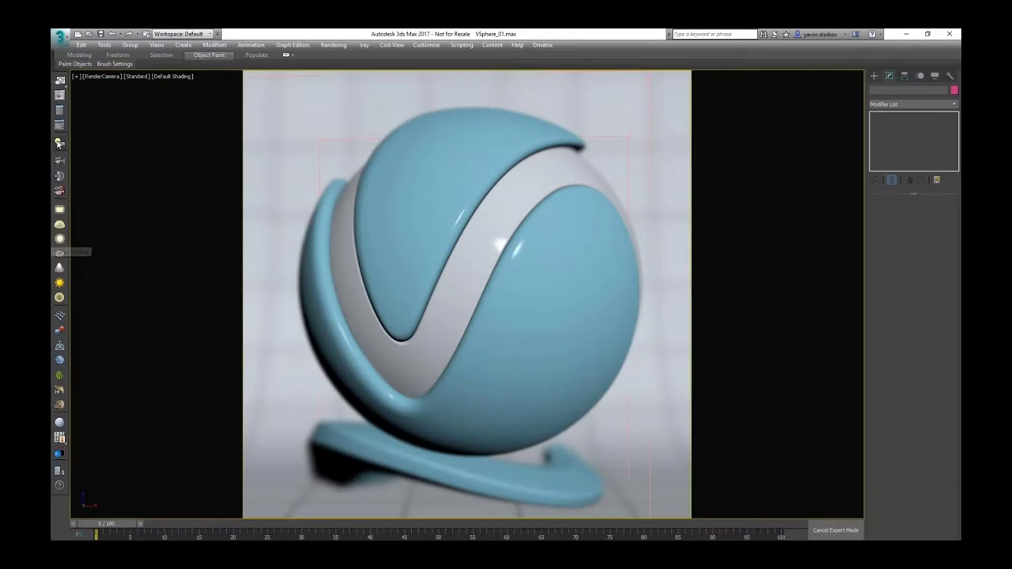
# Start an interactive V-Ray render and pick objects directly from the rendered image.
pyautogui.click(59, 81)
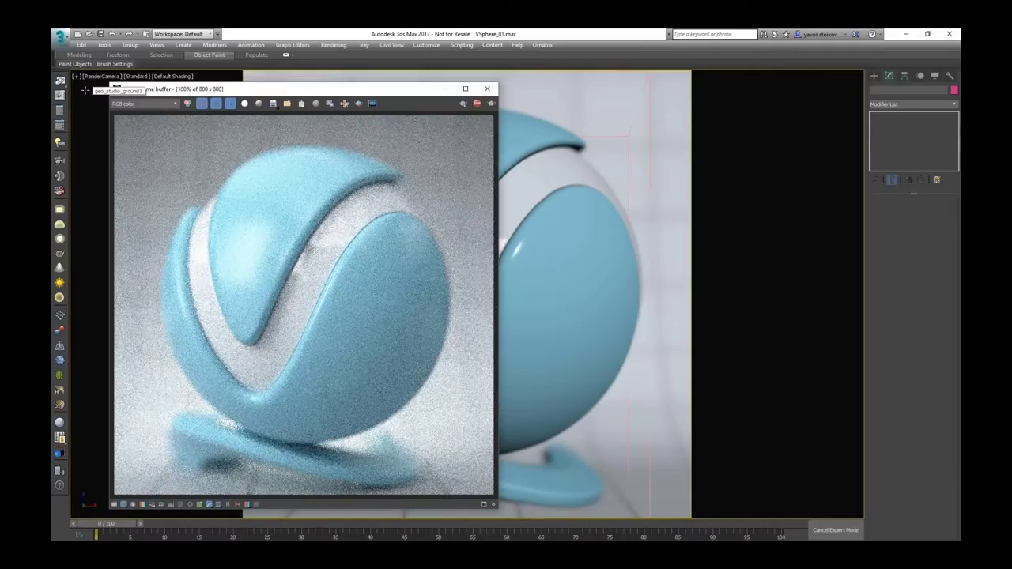
pyautogui.rightClick(269, 217)
pyautogui.click(301, 265)
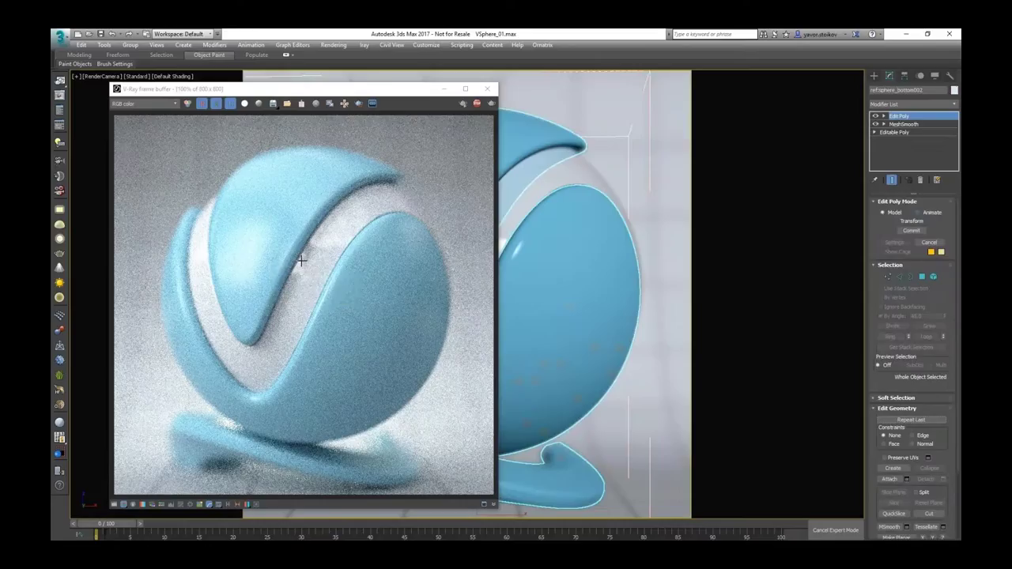
pyautogui.click(302, 260)
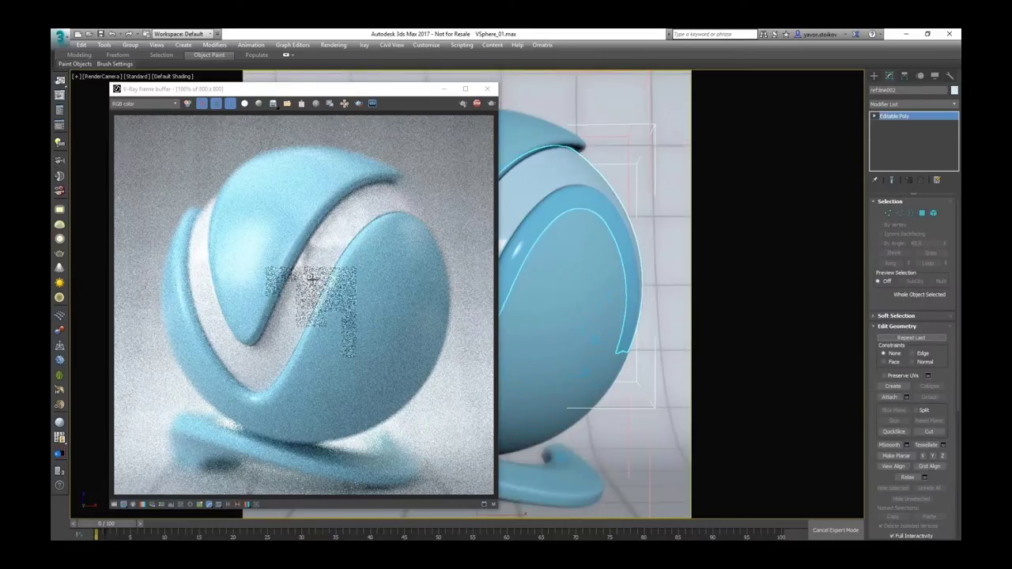
pyautogui.click(321, 136)
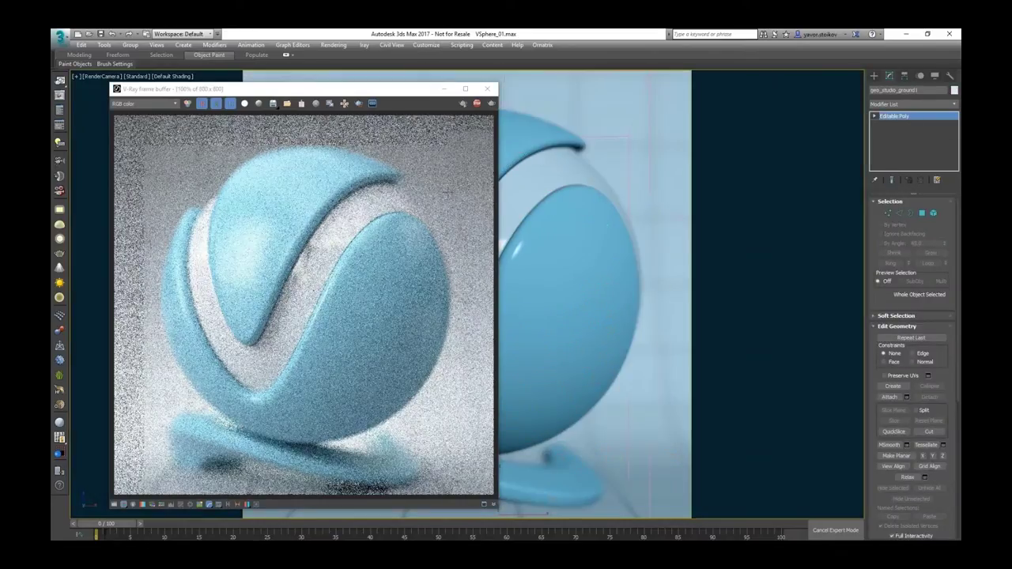
# Load the picked object's material from the frame buffer for editing and watch the render update.
pyautogui.rightClick(330, 204)
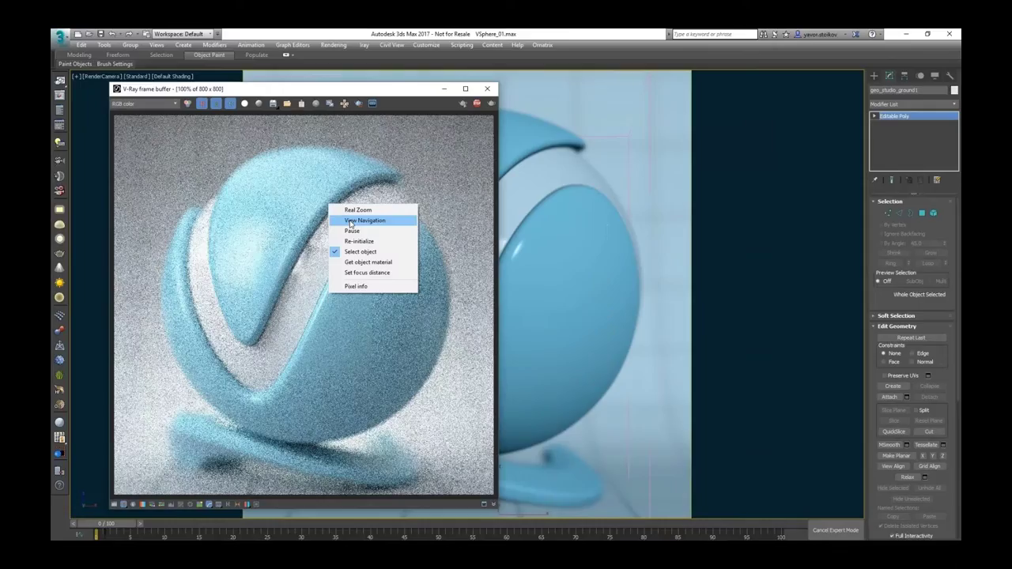
pyautogui.click(354, 261)
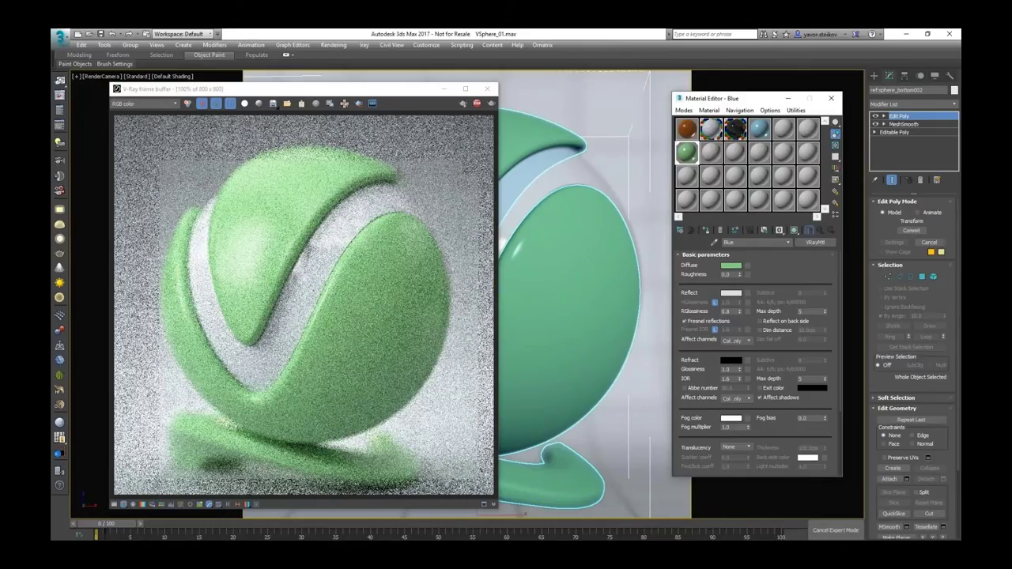
pyautogui.click(309, 313)
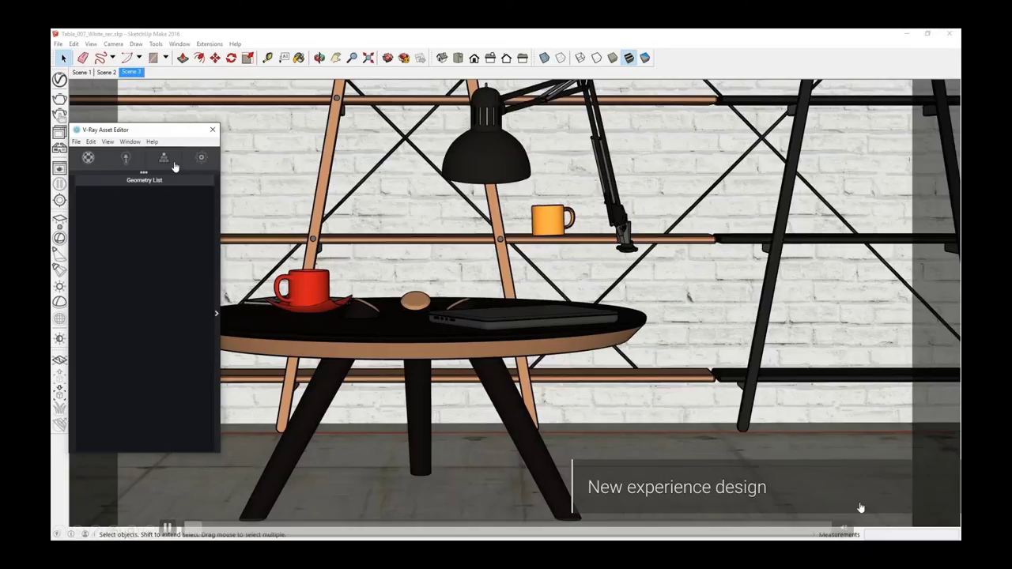
# Start an interactive V-Ray render of the table scene.
pyautogui.click(93, 182)
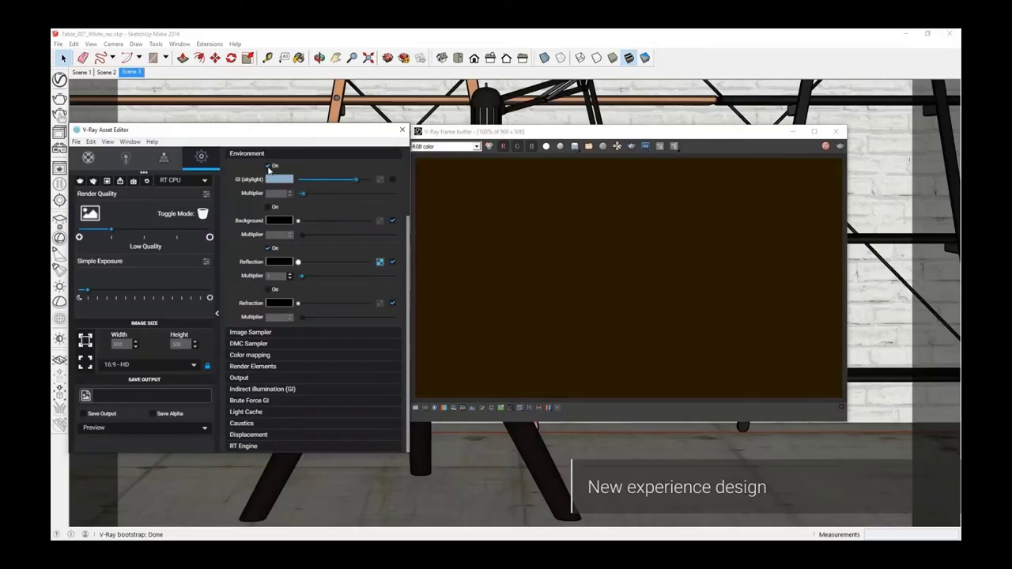
pyautogui.click(268, 167)
pyautogui.click(218, 316)
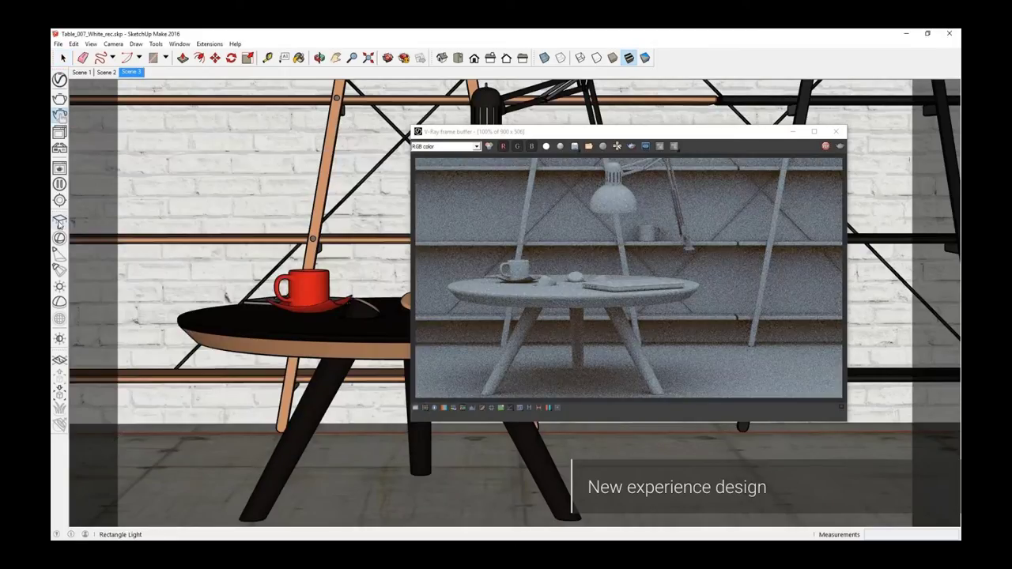
# Add a rectangle light left of the table, stand it upright, raise it, and dim it to 11.
pyautogui.click(58, 225)
pyautogui.click(118, 433)
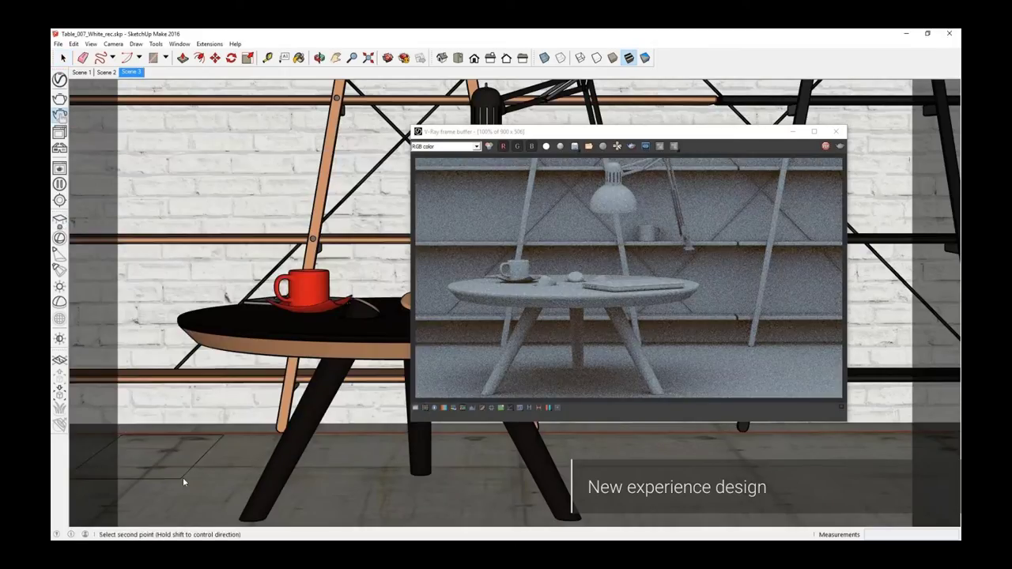
pyautogui.click(186, 480)
pyautogui.press('m')
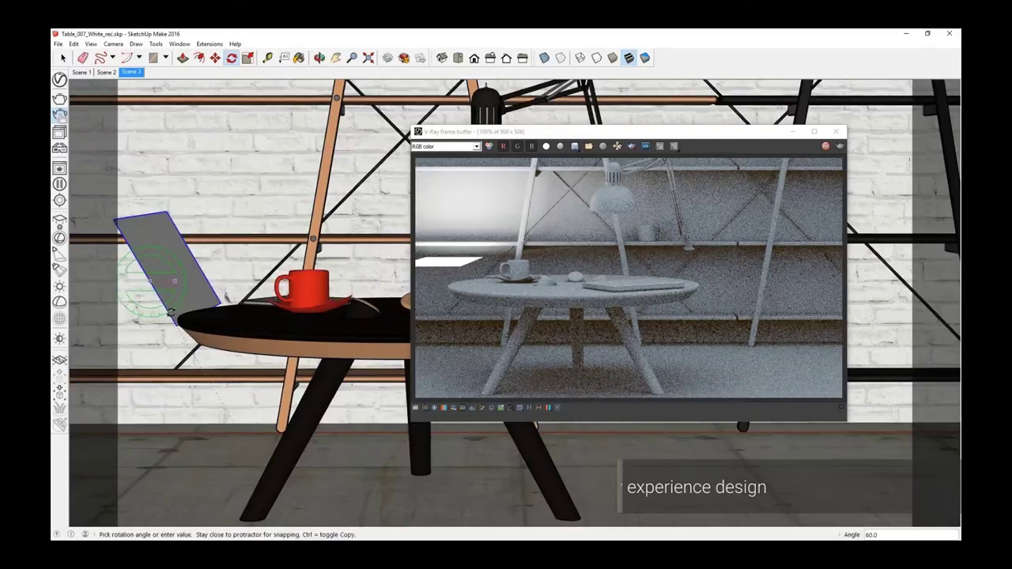
pyautogui.click(171, 312)
pyautogui.press('m')
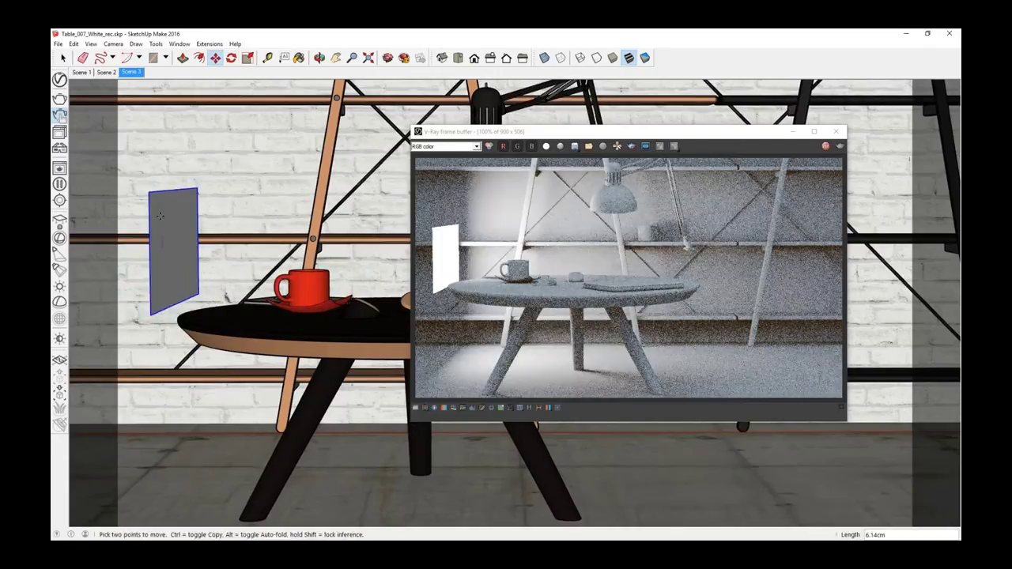
pyautogui.click(160, 188)
pyautogui.click(59, 340)
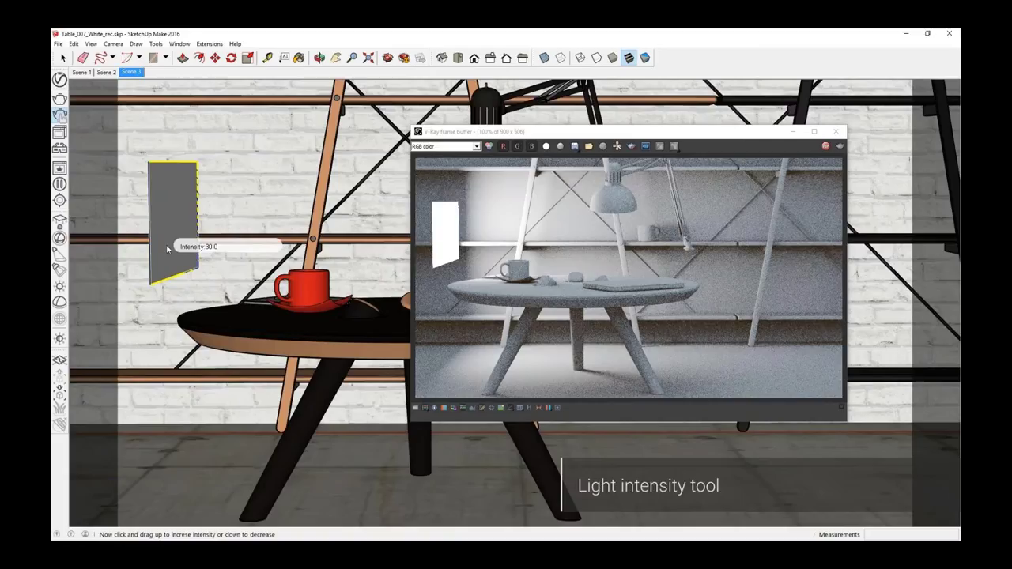
pyautogui.moveTo(167, 249); pyautogui.dragTo(168, 257)
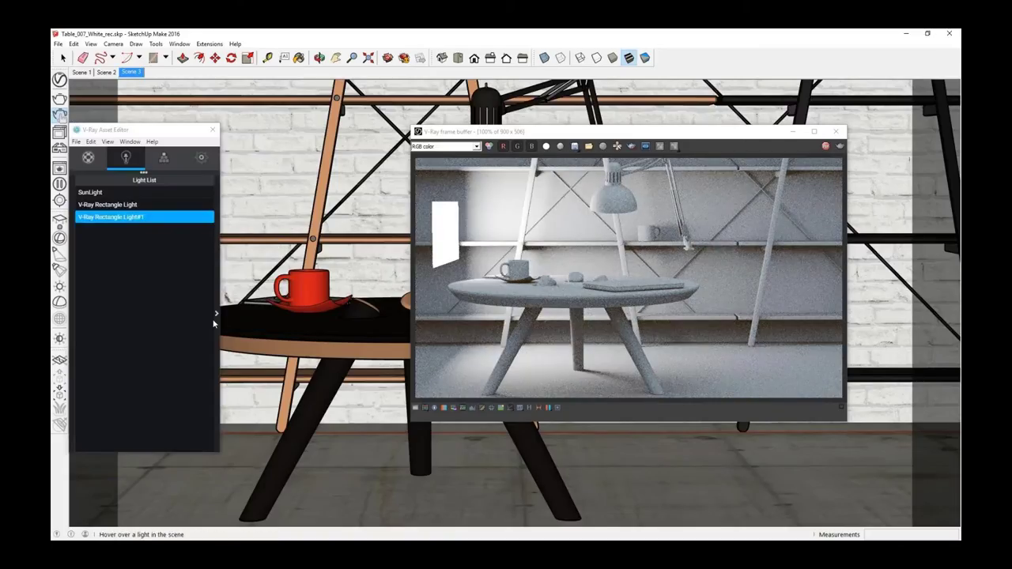
# Make the new light light blue, Ellipse-shaped, Invisible and Double Sided.
pyautogui.click(216, 314)
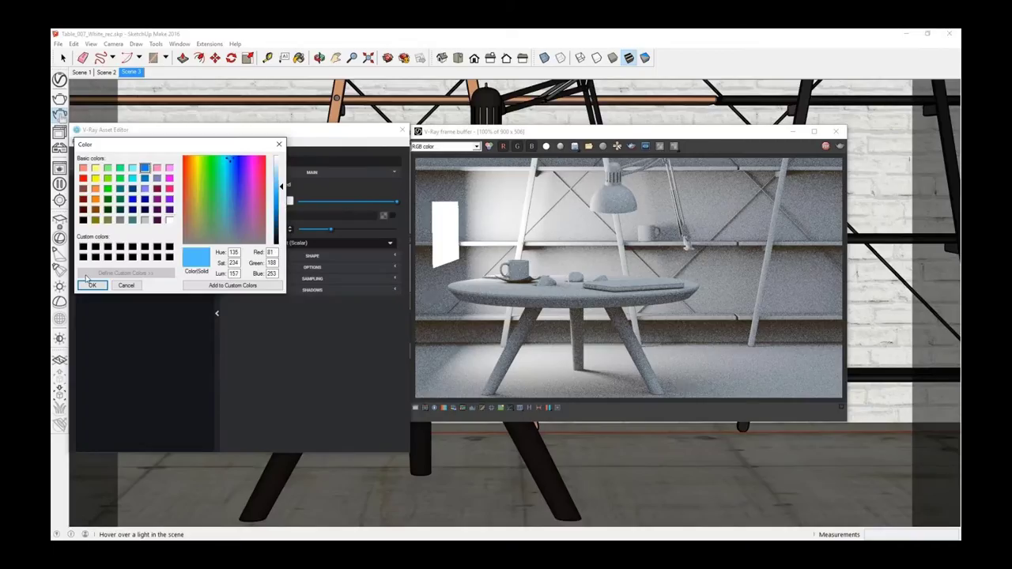
pyautogui.click(91, 284)
pyautogui.click(348, 256)
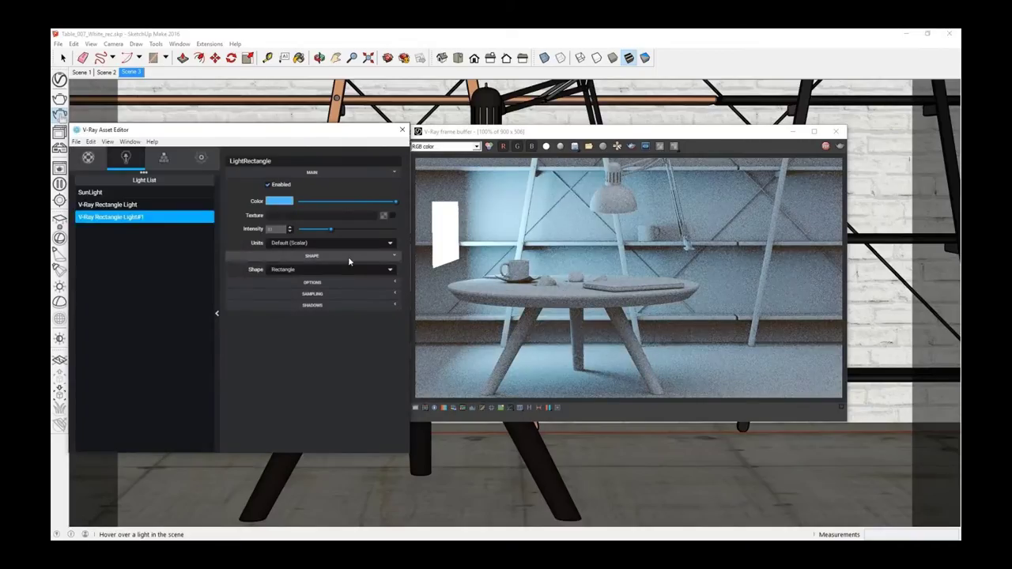
pyautogui.click(317, 270)
pyautogui.click(293, 294)
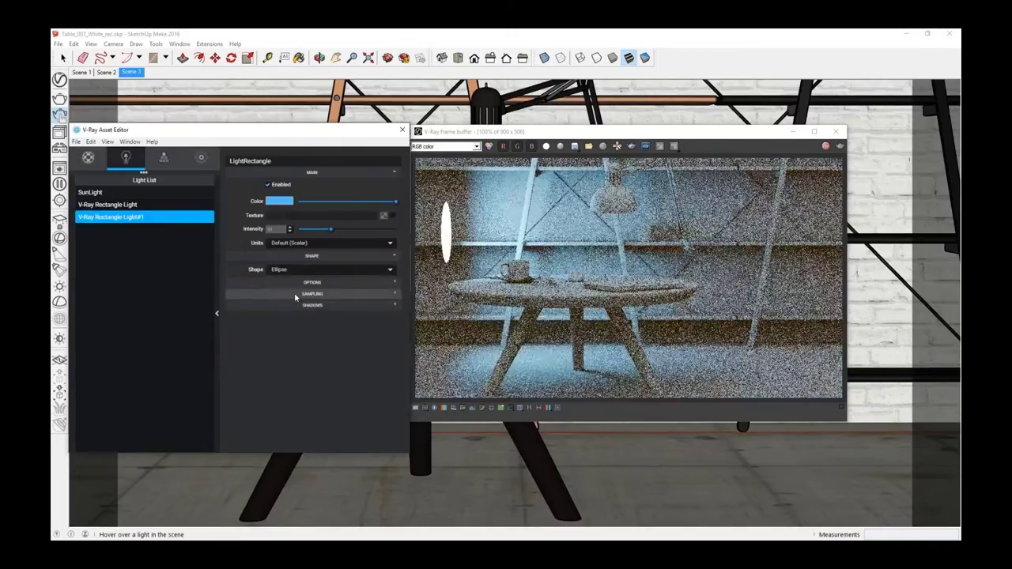
pyautogui.click(301, 282)
pyautogui.click(268, 310)
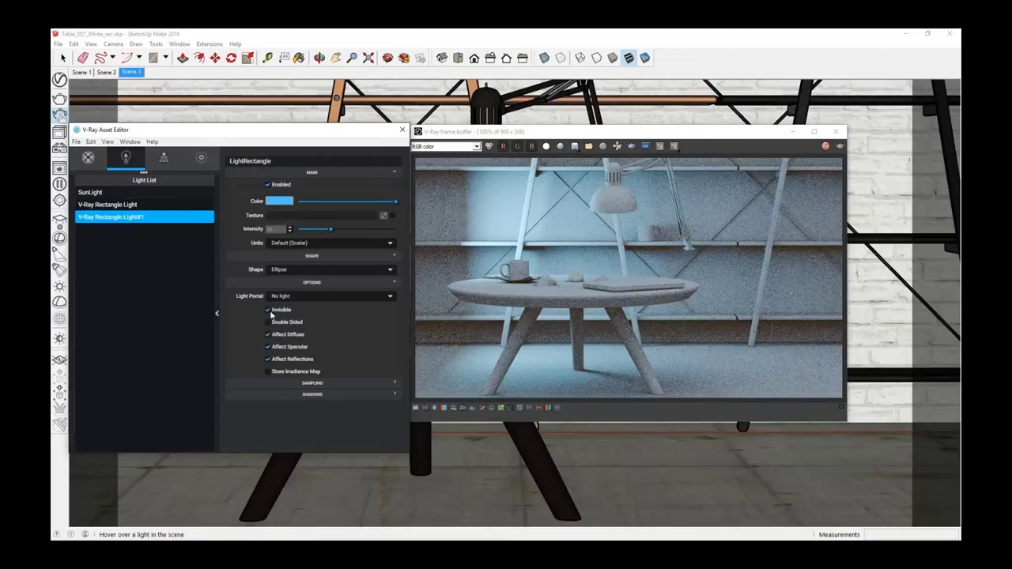
pyautogui.click(268, 322)
# Delete V-Ray Rectangle Light#1 and go back to the render settings.
pyautogui.rightClick(181, 217)
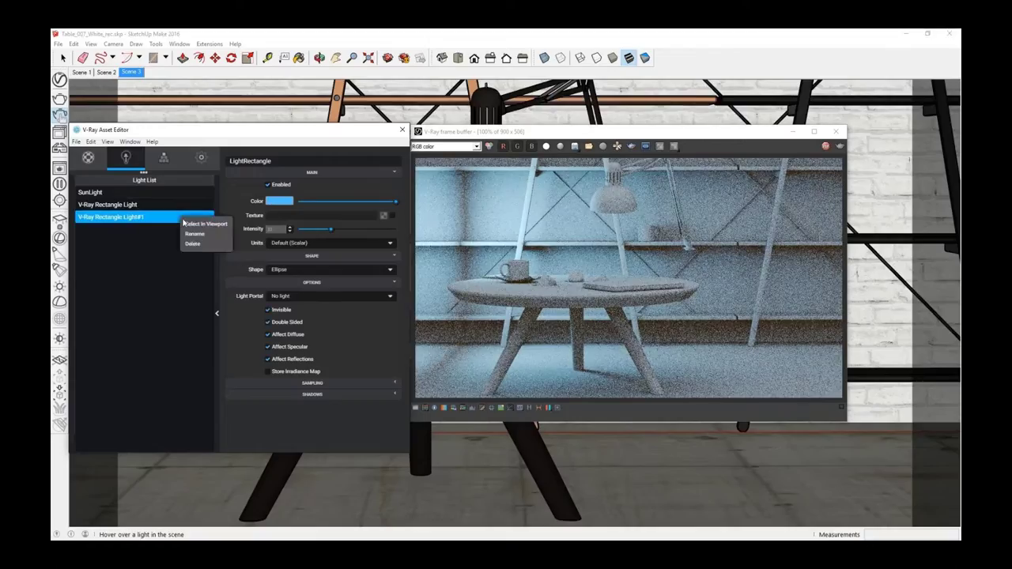
pyautogui.click(196, 238)
pyautogui.click(125, 206)
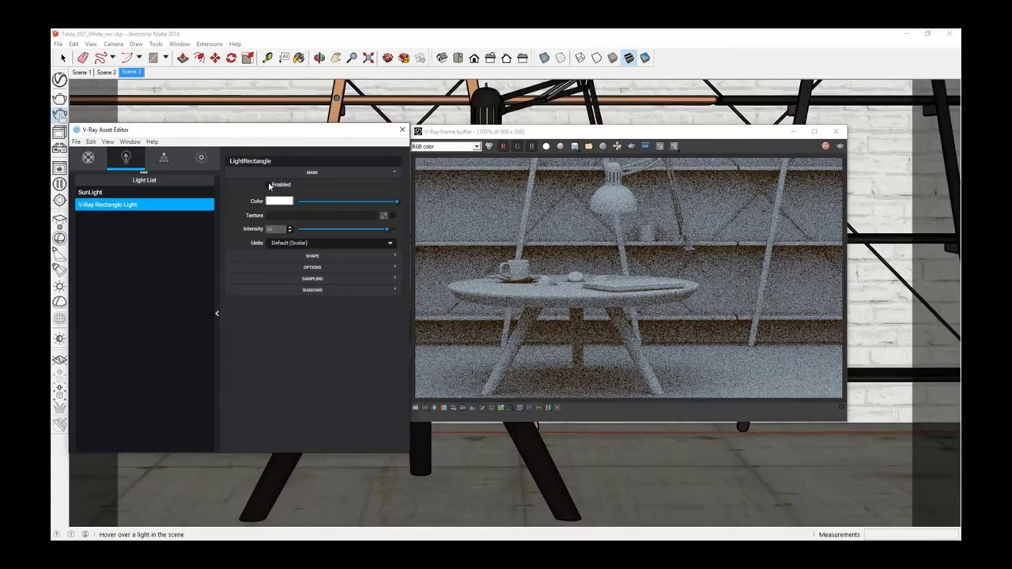
pyautogui.click(216, 228)
pyautogui.click(826, 147)
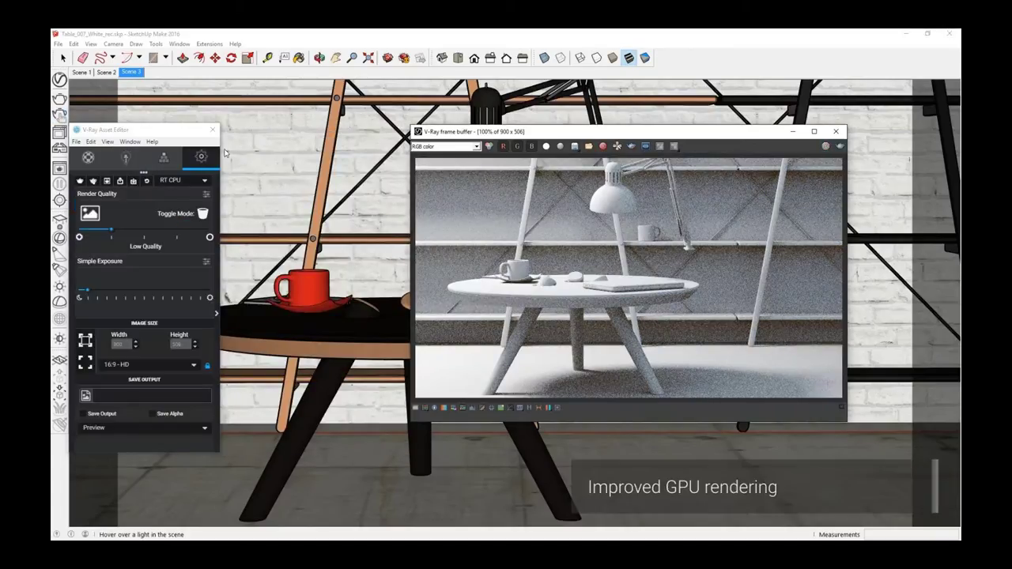
# Switch the render engine to GPU CUDA, raise the camera ISO, then use Simple Exposure.
pyautogui.click(182, 180)
pyautogui.click(171, 217)
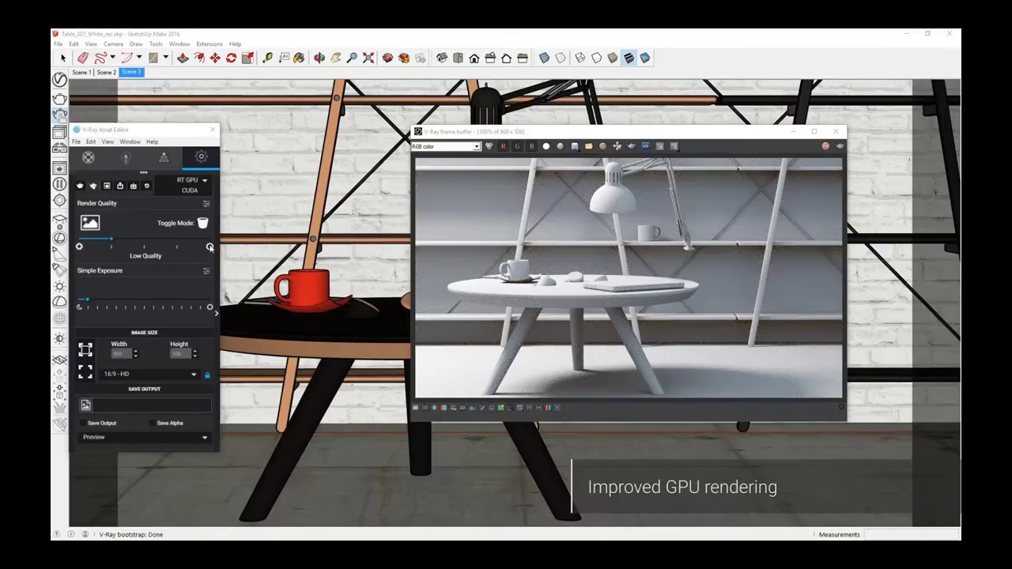
pyautogui.moveTo(110, 326); pyautogui.dragTo(124, 326)
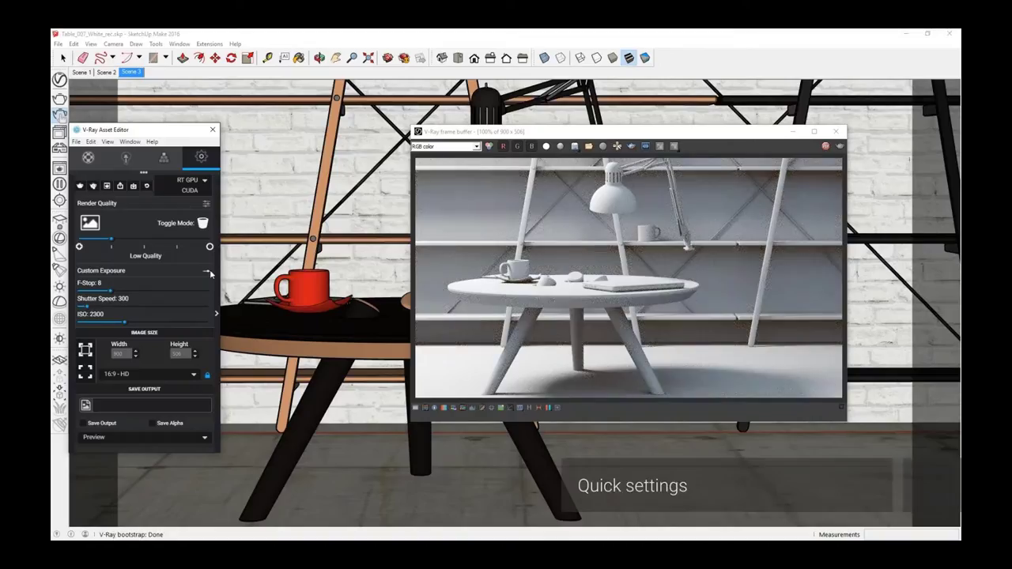
pyautogui.click(206, 271)
# Move the render quality from Draft through Low up to Medium.
pyautogui.moveTo(97, 304); pyautogui.dragTo(87, 301)
pyautogui.moveTo(110, 239); pyautogui.dragTo(79, 239)
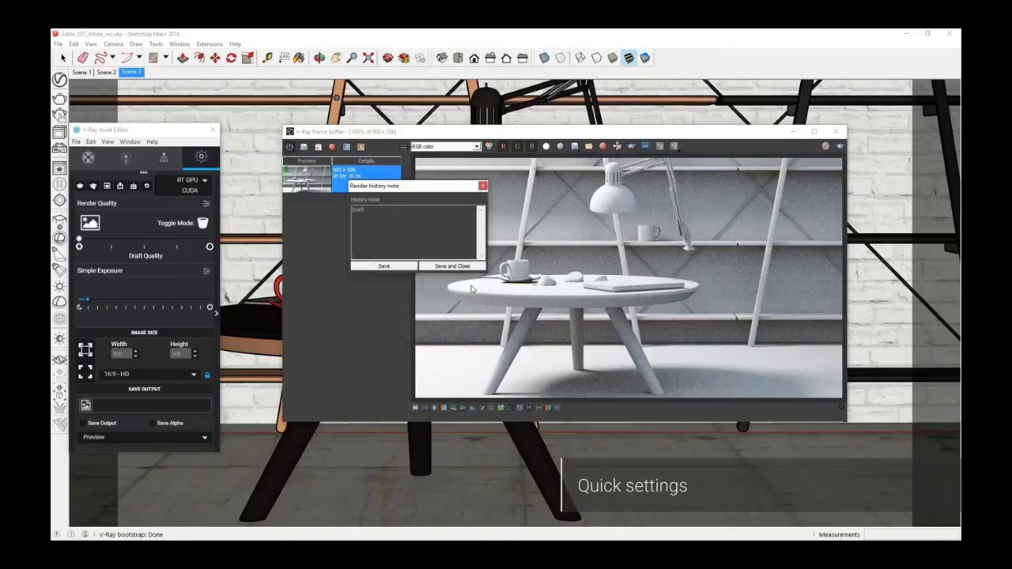
pyautogui.moveTo(79, 239); pyautogui.dragTo(110, 240)
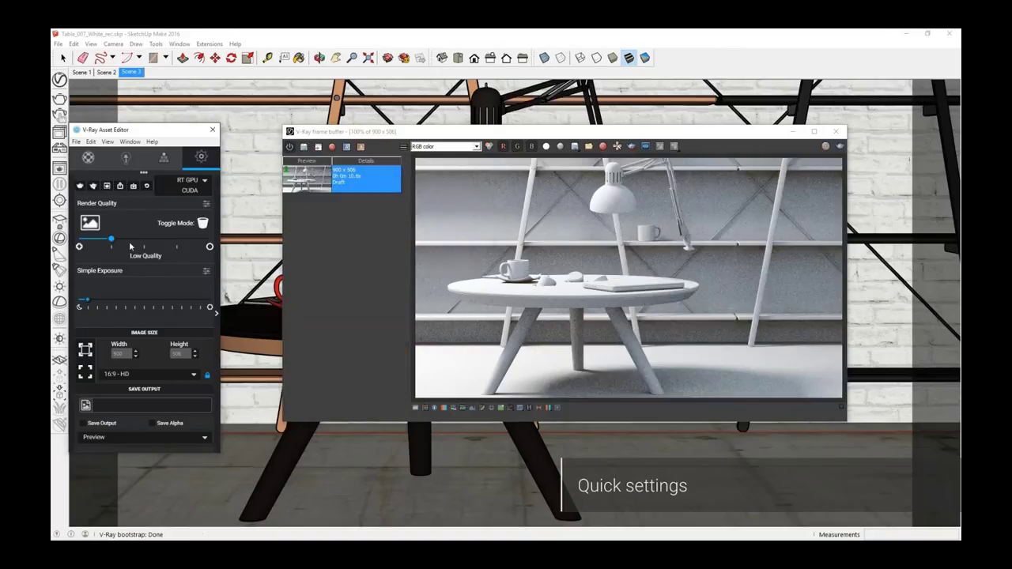
pyautogui.click(144, 245)
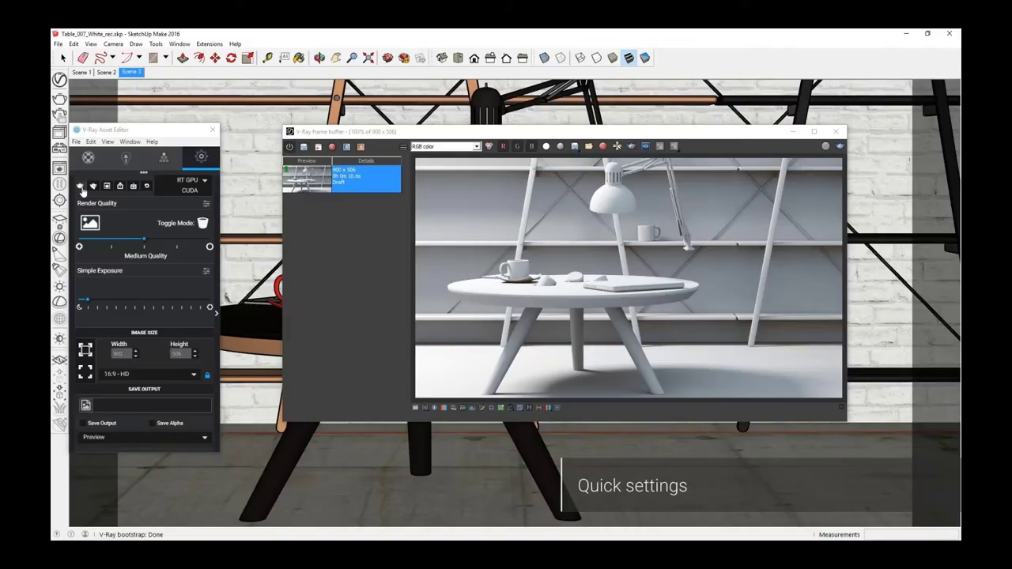
# Set the Medium render as comparison A in history and view the Draft render.
pyautogui.rightClick(366, 182)
pyautogui.click(385, 195)
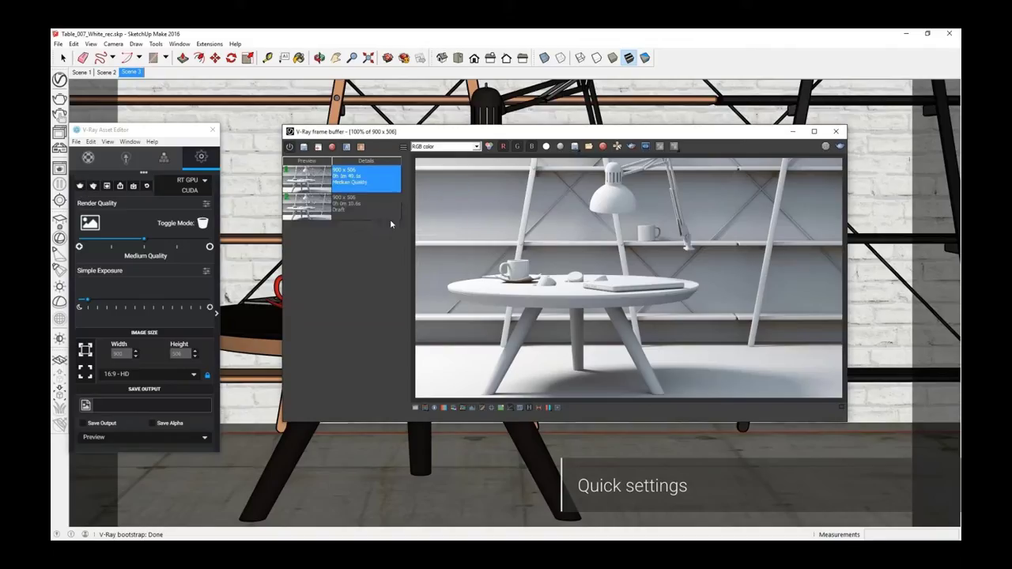
pyautogui.click(372, 207)
# Turn off Override Materials in the advanced render settings.
pyautogui.click(404, 146)
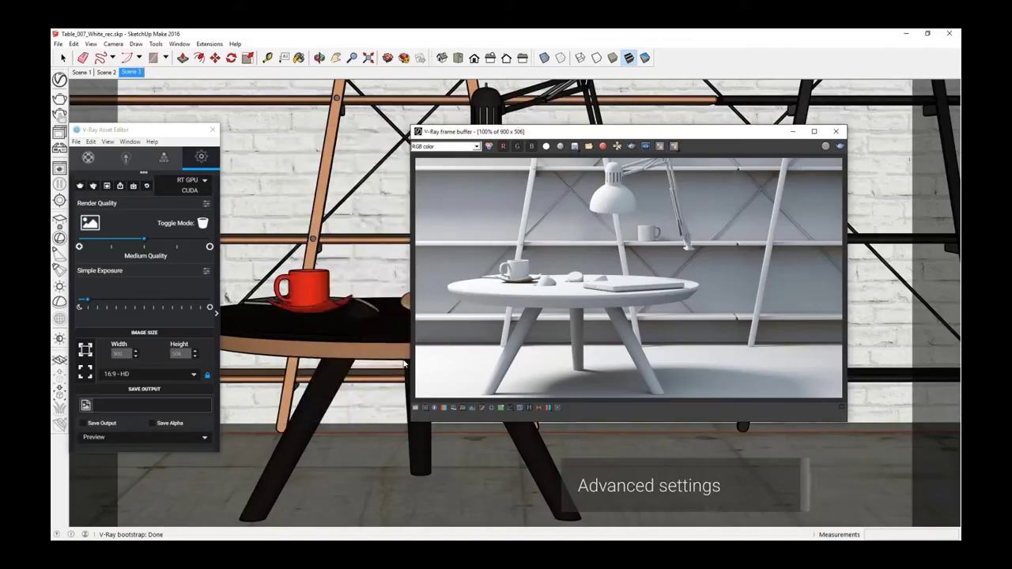
pyautogui.click(216, 313)
pyautogui.scroll(-5, 331, 264)
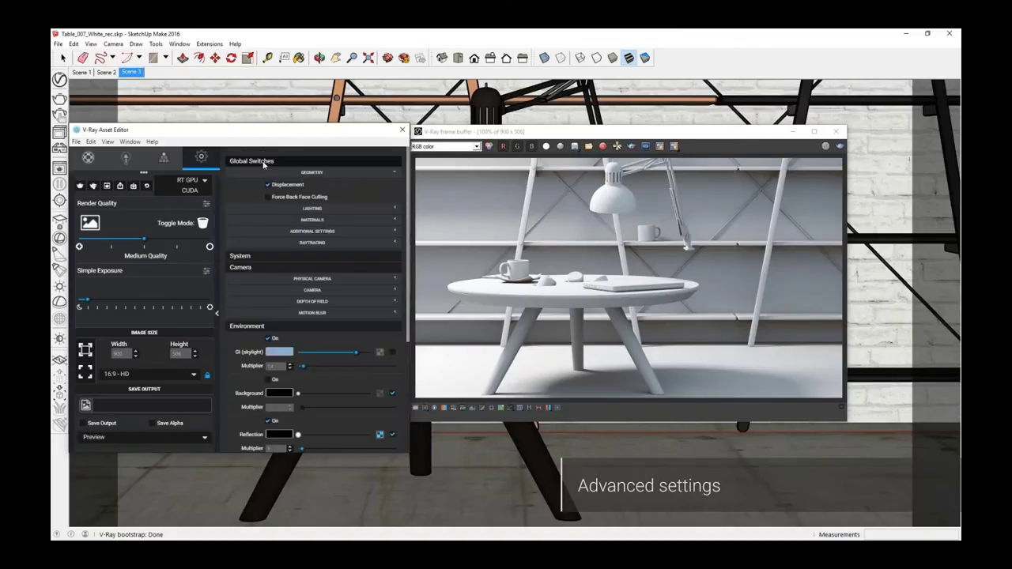
pyautogui.click(271, 181)
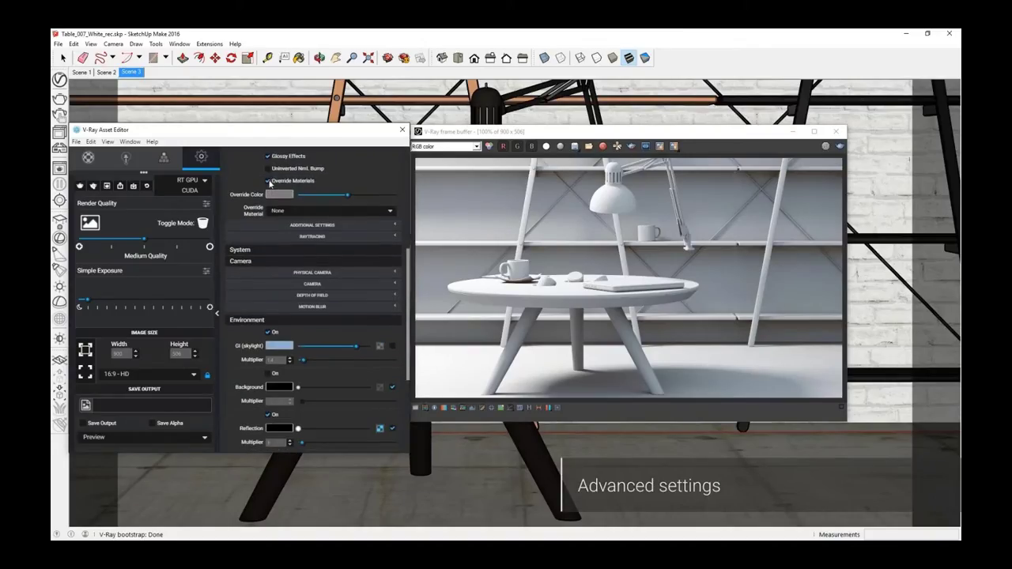
# Enable Depth of Field under Camera settings and collapse the advanced panel.
pyautogui.click(312, 283)
pyautogui.click(312, 325)
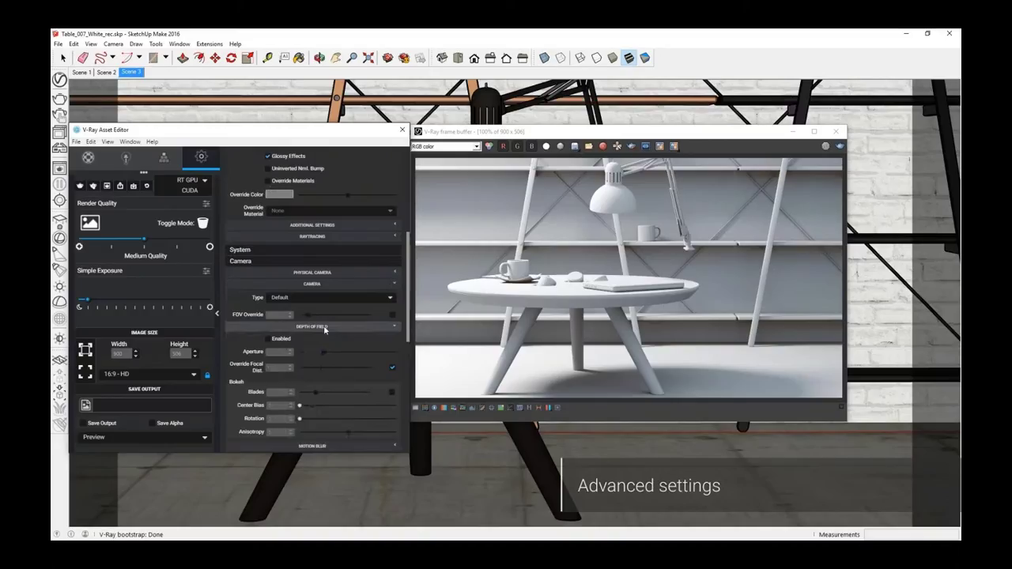
pyautogui.click(268, 339)
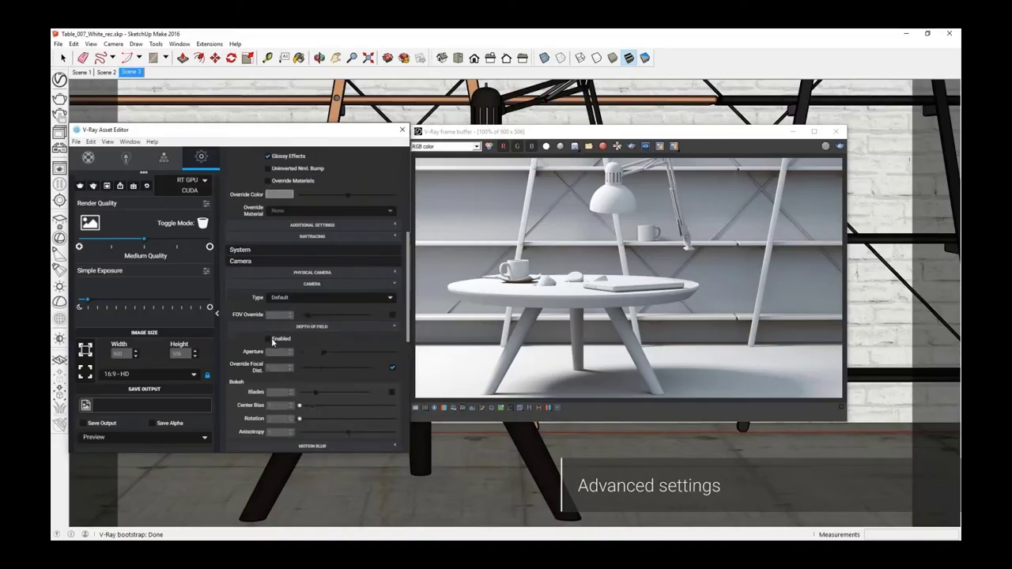
pyautogui.click(217, 313)
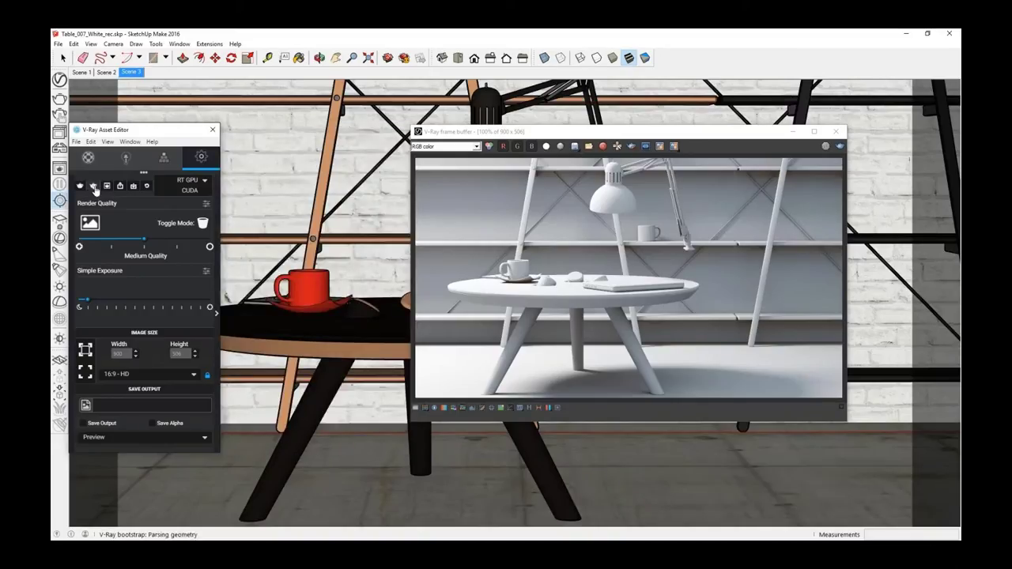
# Zoom the frame buffer to 200% to inspect the red cup, then back to 100%.
pyautogui.scroll(1, 630, 279)
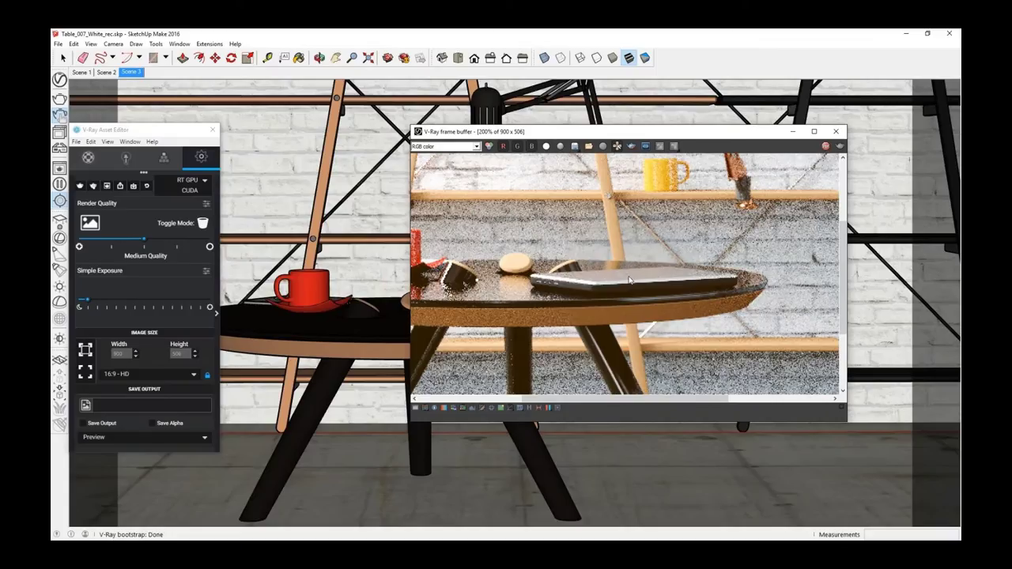
pyautogui.scroll(-1, 630, 280)
pyautogui.scroll(1, 529, 252)
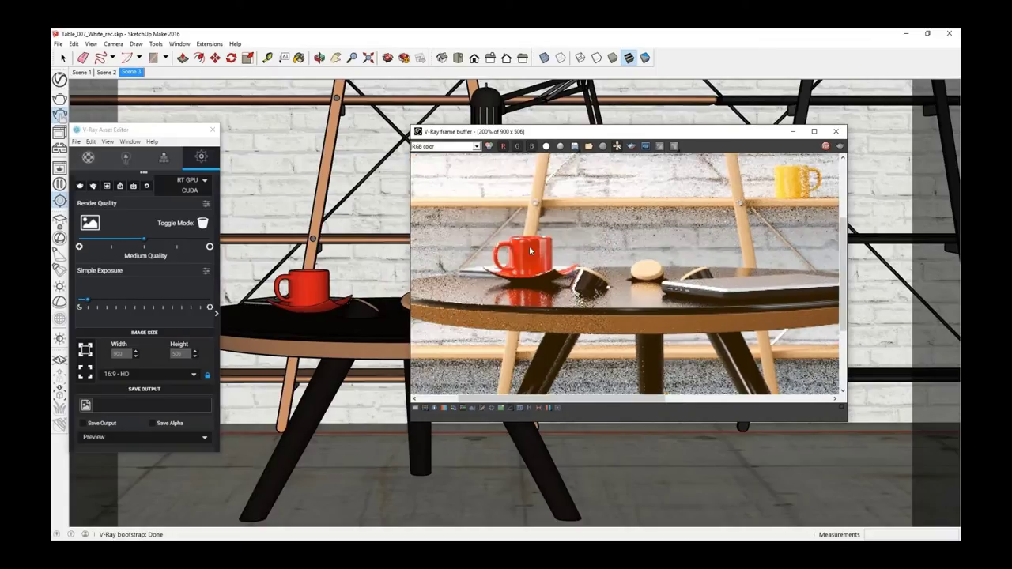
pyautogui.scroll(-1, 456, 246)
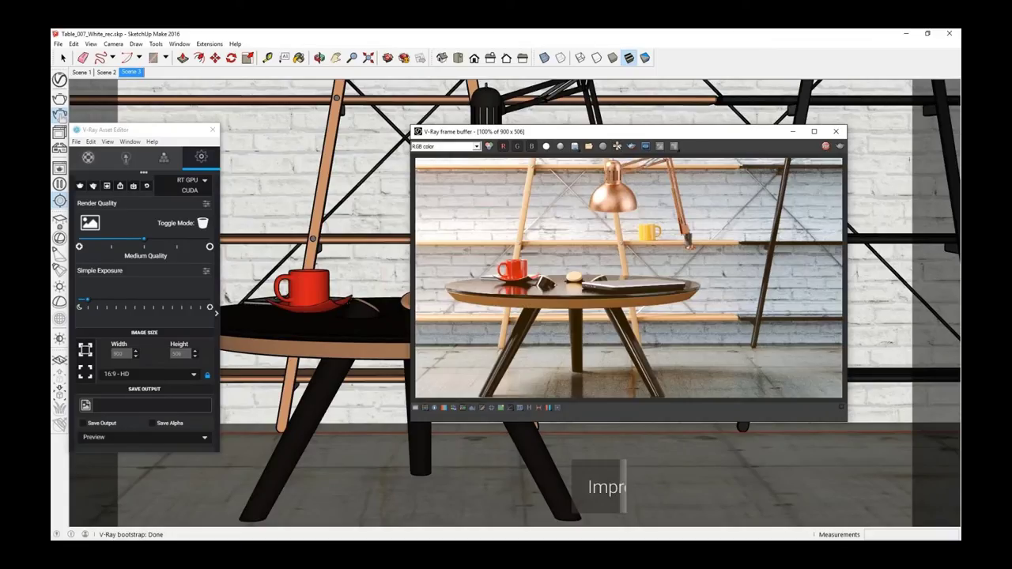
# Adjust the render's exposure and white balance (5509), then turn white balance off.
pyautogui.click(839, 146)
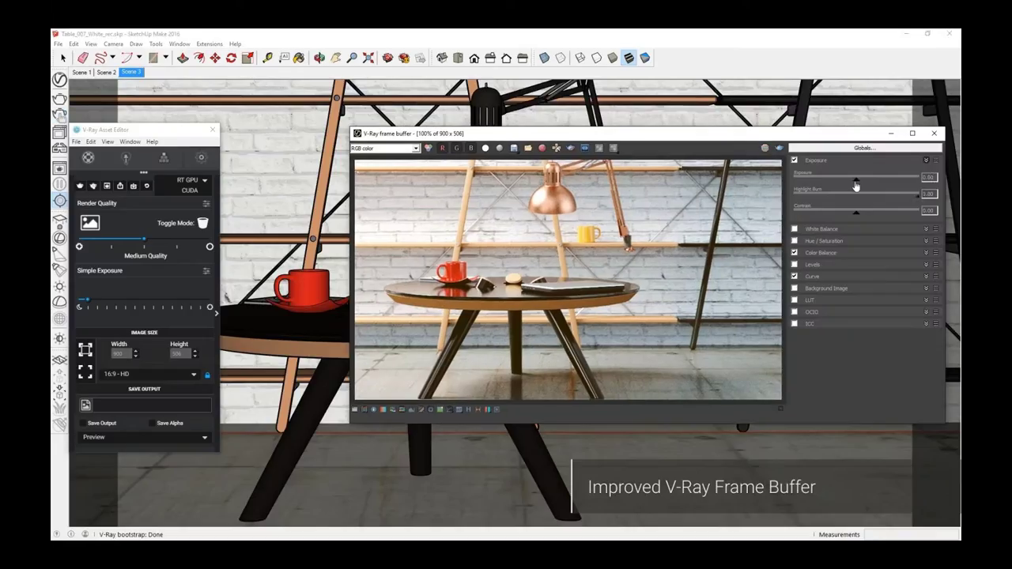
pyautogui.moveTo(855, 185); pyautogui.dragTo(888, 198)
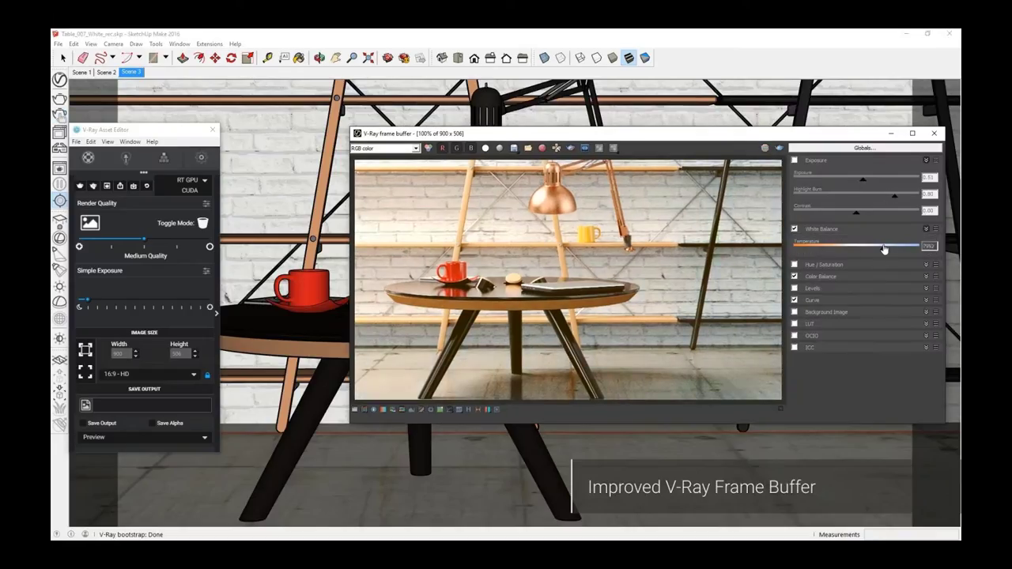
pyautogui.moveTo(884, 249); pyautogui.dragTo(838, 247)
pyautogui.click(794, 229)
# Shift shadow colour balance toward red, brighten the tone curve, strengthen bloom and enable glare.
pyautogui.click(819, 276)
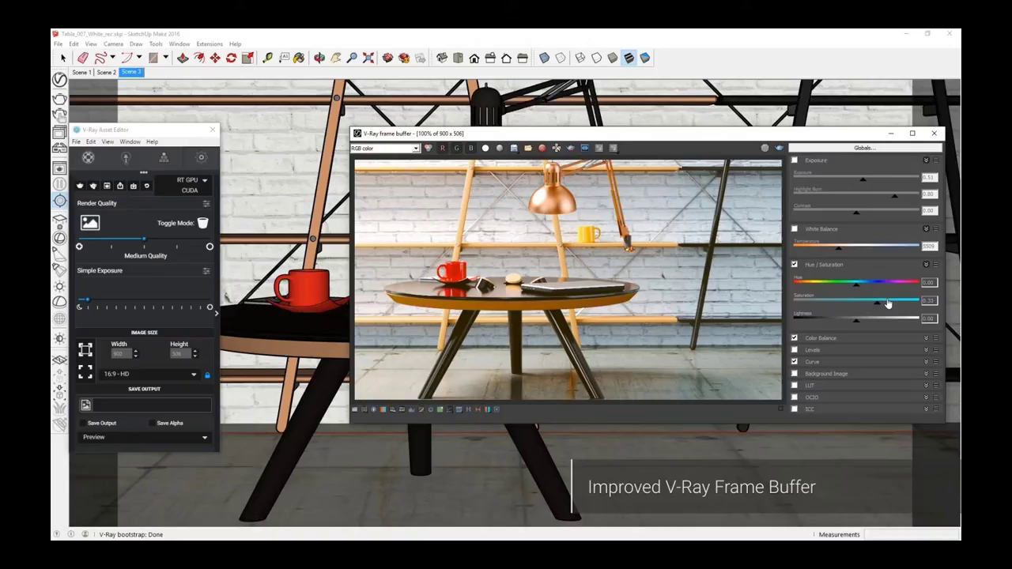
pyautogui.click(831, 290)
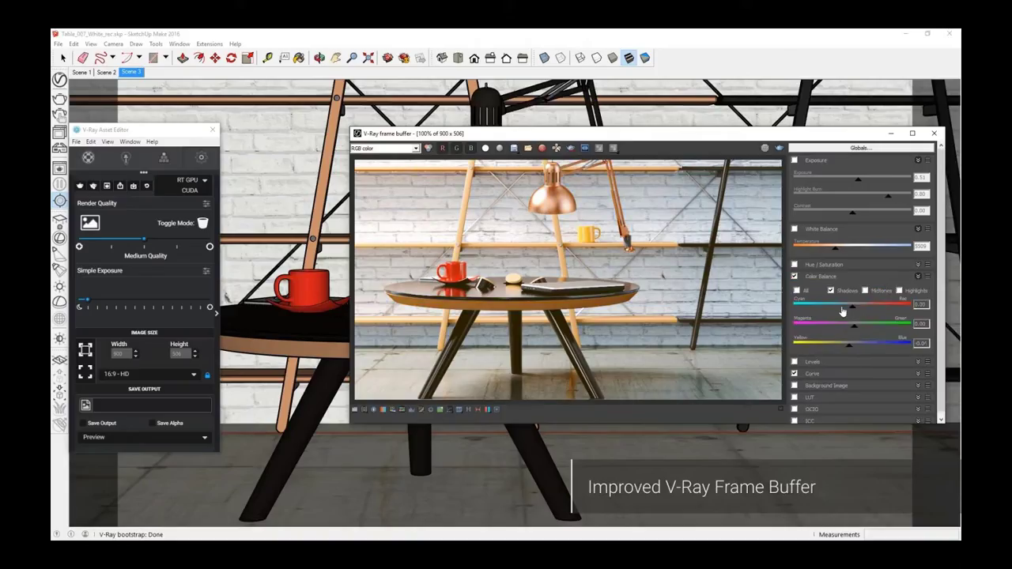
pyautogui.moveTo(845, 312); pyautogui.dragTo(865, 312)
pyautogui.click(813, 373)
pyautogui.moveTo(822, 345); pyautogui.dragTo(831, 294)
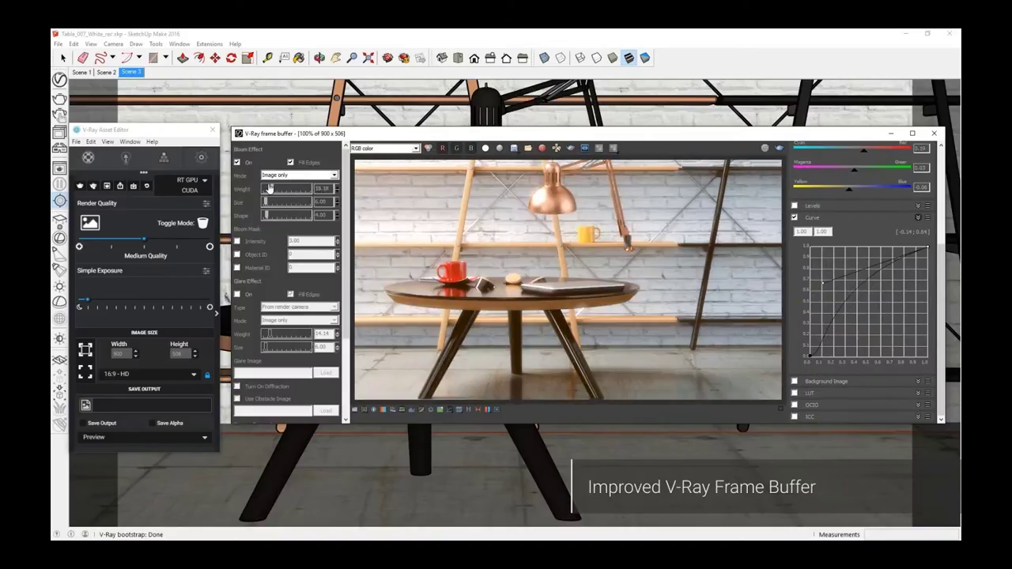
pyautogui.moveTo(269, 188)
pyautogui.mouseDown()
pyautogui.moveTo(288, 192)
pyautogui.moveTo(269, 192)
pyautogui.mouseUp()
pyautogui.click(236, 295)
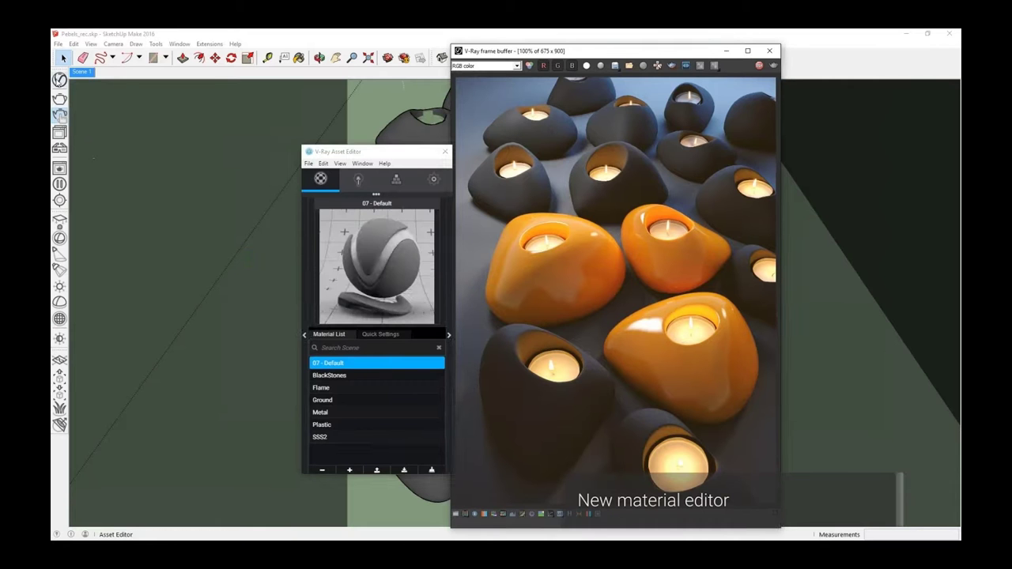
# Shrink the material preview and add a new Generic material to the list.
pyautogui.moveTo(356, 329)
pyautogui.mouseDown()
pyautogui.moveTo(356, 269)
pyautogui.moveTo(356, 323)
pyautogui.mouseUp()
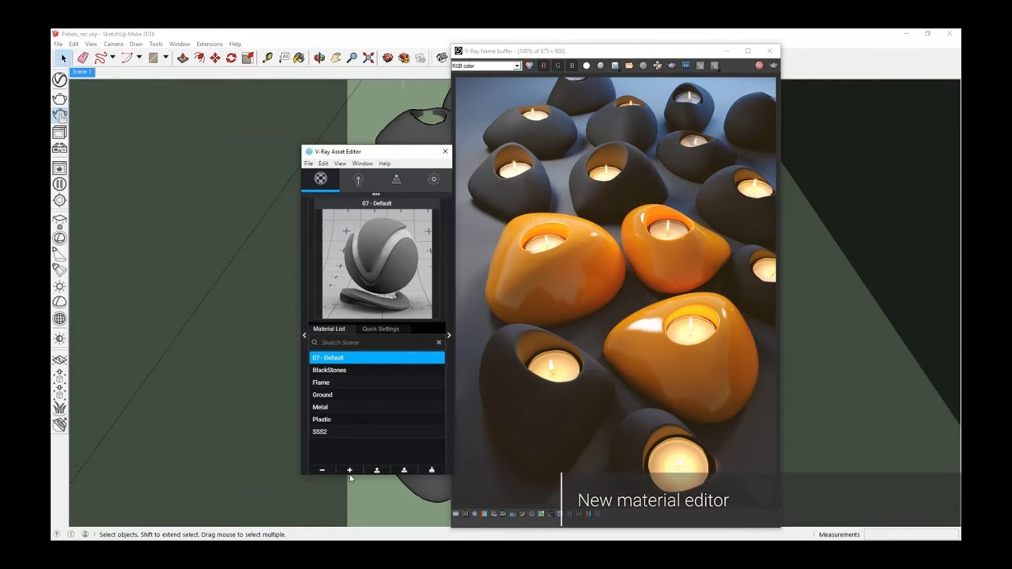
pyautogui.click(350, 470)
pyautogui.click(360, 330)
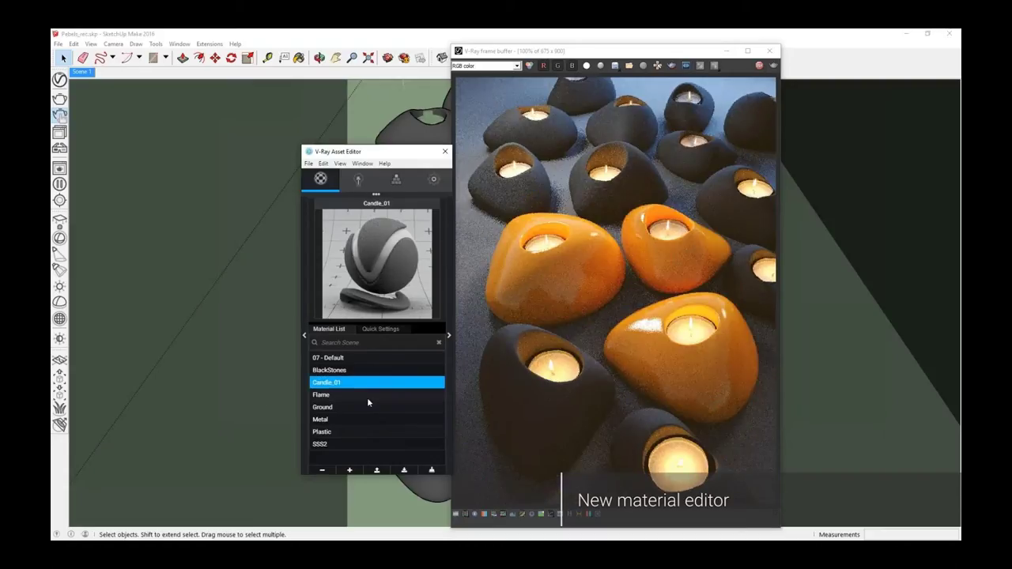
# Give Candle_01 a light green diffuse, full reflection, higher IOR and lower glossiness.
pyautogui.click(378, 328)
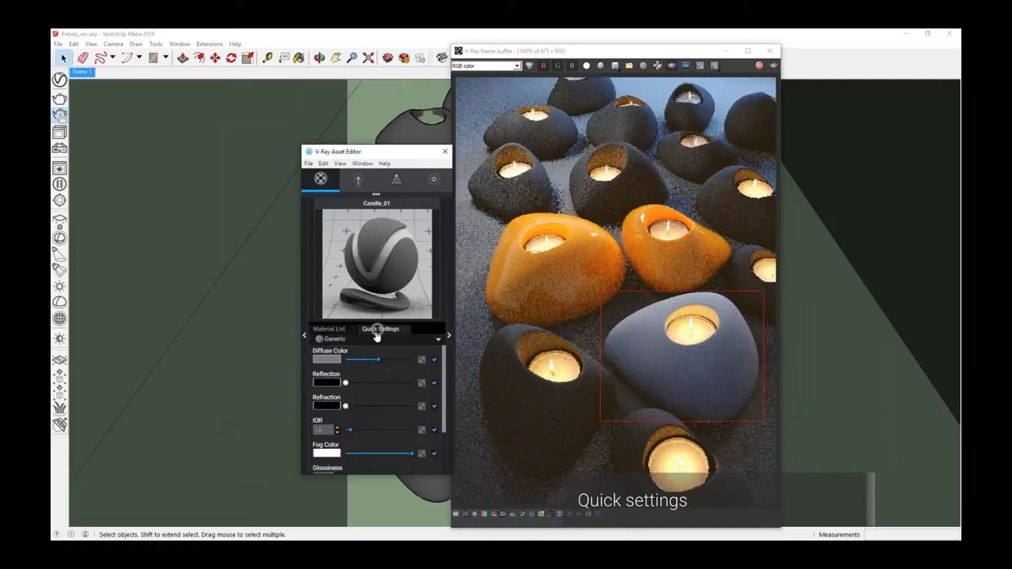
pyautogui.click(331, 328)
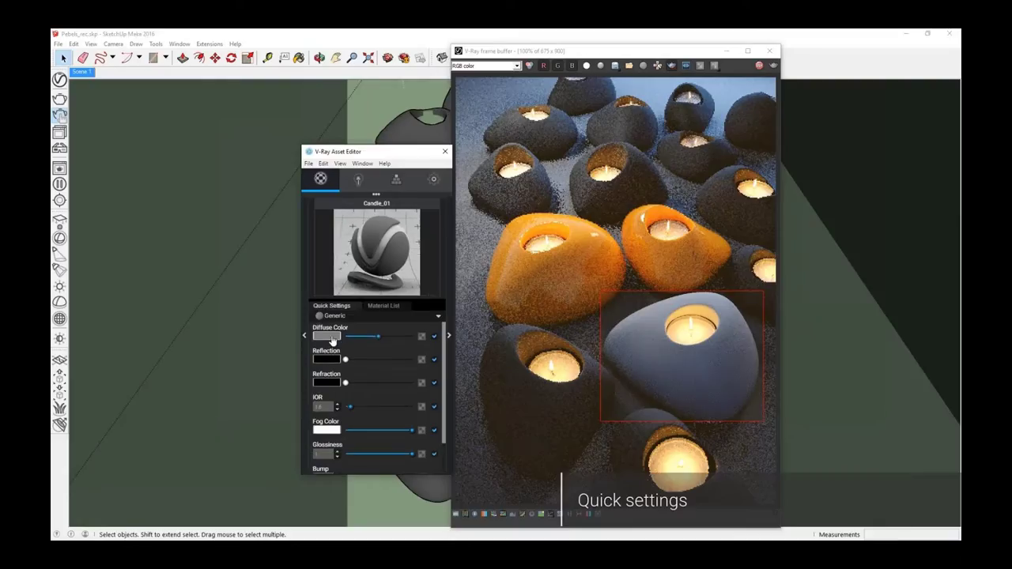
pyautogui.click(326, 336)
pyautogui.click(329, 303)
pyautogui.moveTo(345, 360); pyautogui.dragTo(412, 360)
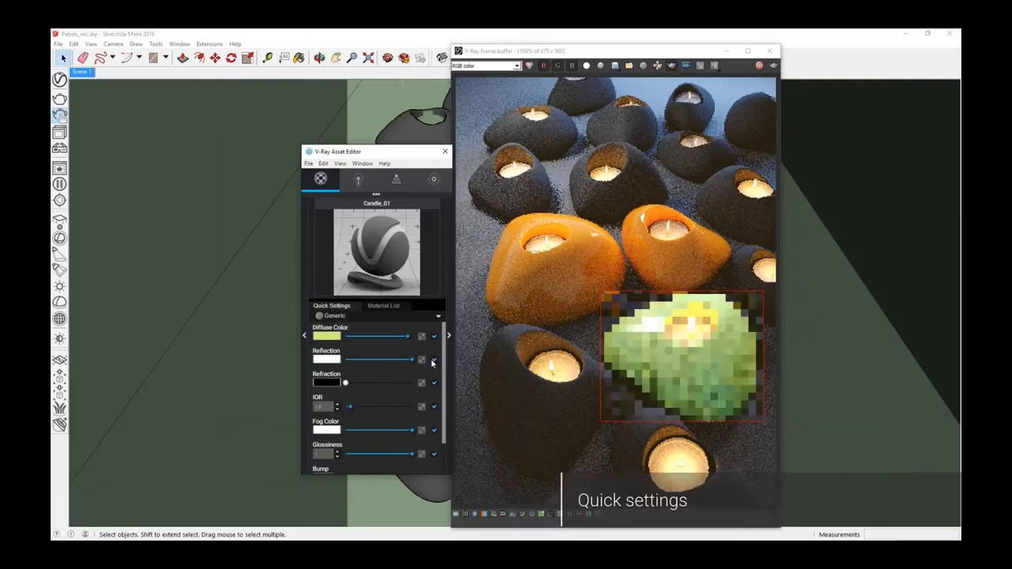
pyautogui.moveTo(349, 406); pyautogui.dragTo(368, 407)
pyautogui.moveTo(411, 453); pyautogui.dragTo(395, 455)
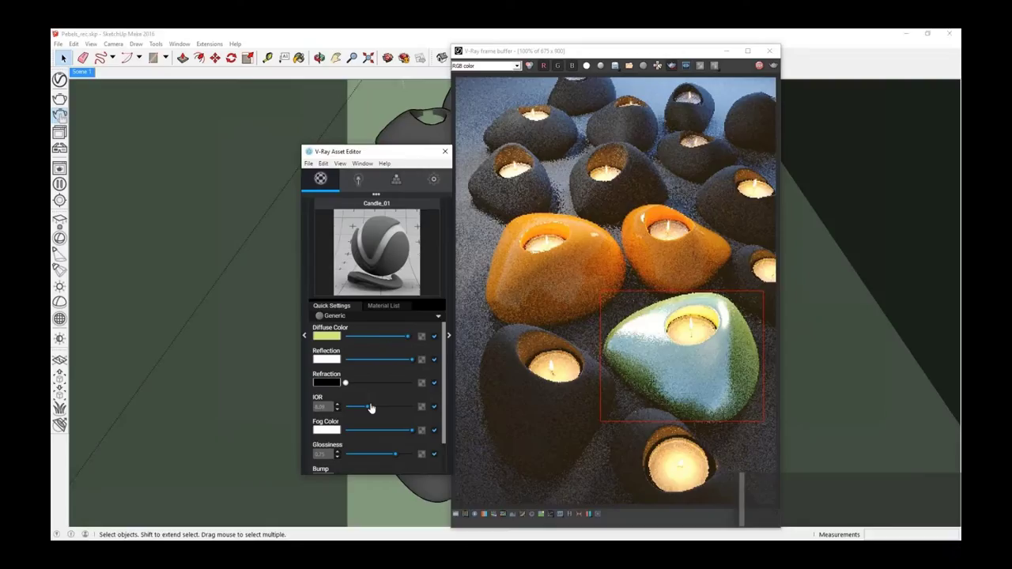
pyautogui.moveTo(368, 407); pyautogui.dragTo(351, 411)
# Show Car Paint through Porcelain library categories as thumbnails and add Porcelain_Cream to the scene.
pyautogui.click(303, 337)
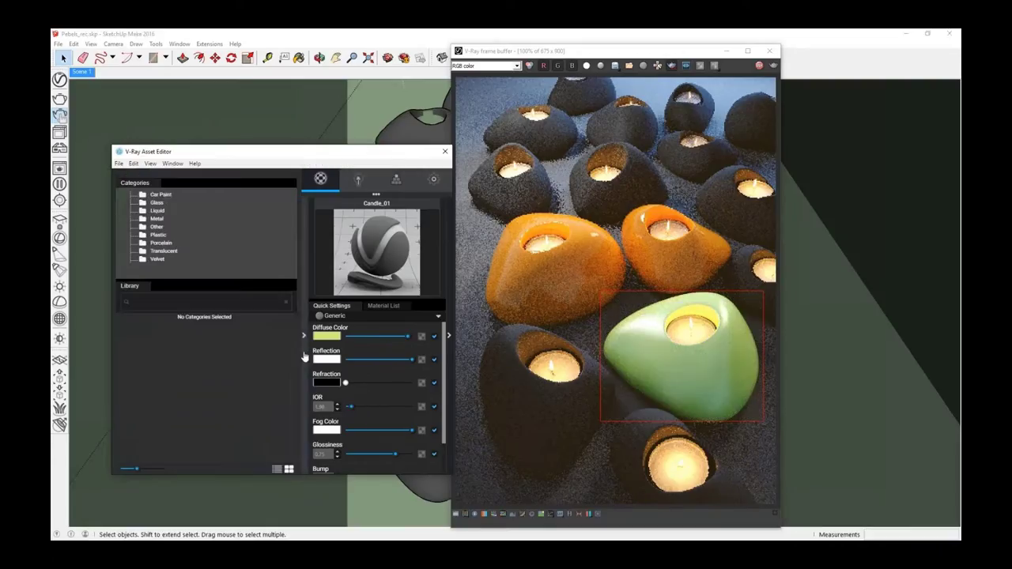
pyautogui.click(162, 195)
pyautogui.click(288, 466)
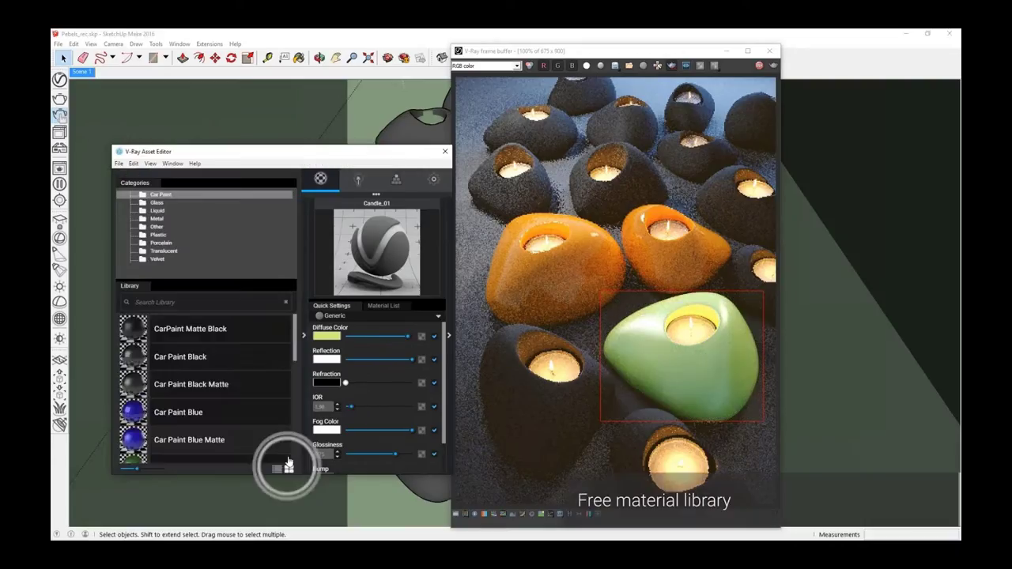
pyautogui.keyDown('shift'); pyautogui.click(157, 218); pyautogui.keyUp('shift')
pyautogui.keyDown('ctrl'); pyautogui.click(157, 235); pyautogui.keyUp('ctrl')
pyautogui.keyDown('ctrl'); pyautogui.click(160, 242); pyautogui.keyUp('ctrl')
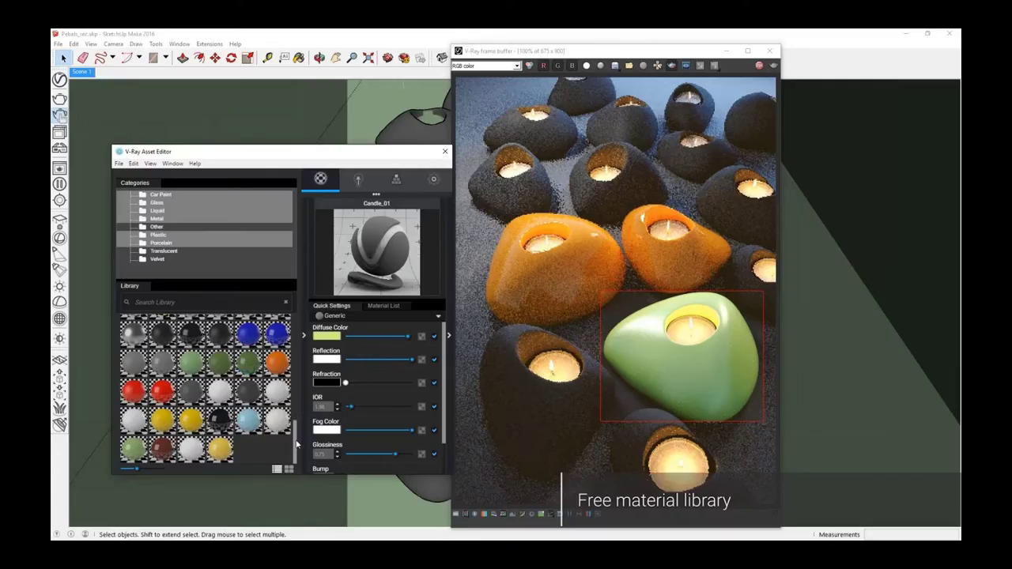
pyautogui.moveTo(277, 419); pyautogui.dragTo(352, 425)
# Change Porcelain_Cream to a Plastic material with a dark blue diffuse colour.
pyautogui.rightClick(352, 425)
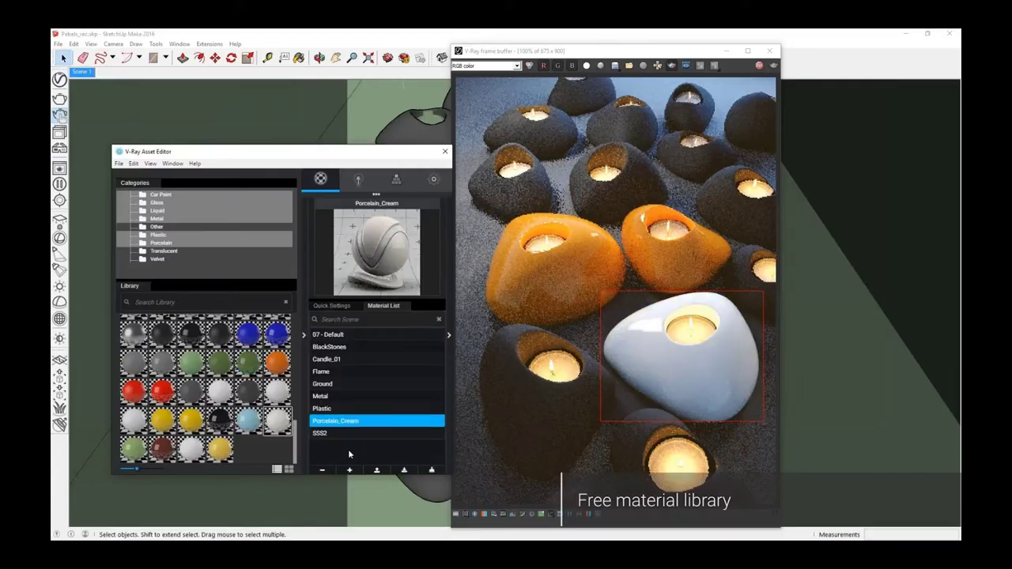
pyautogui.click(331, 305)
pyautogui.click(334, 315)
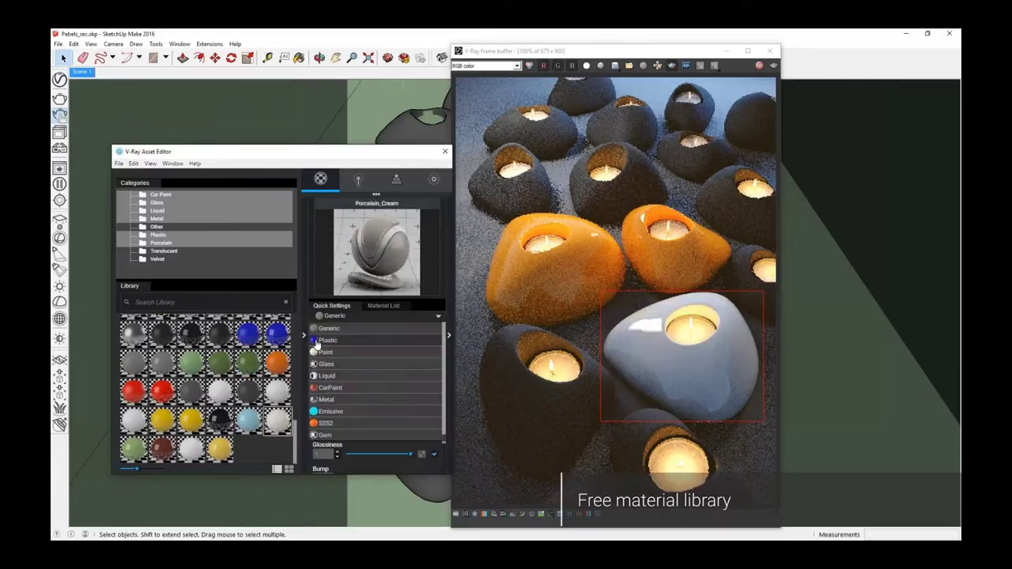
pyautogui.click(324, 340)
pyautogui.click(326, 336)
pyautogui.click(277, 207)
pyautogui.press('Return')
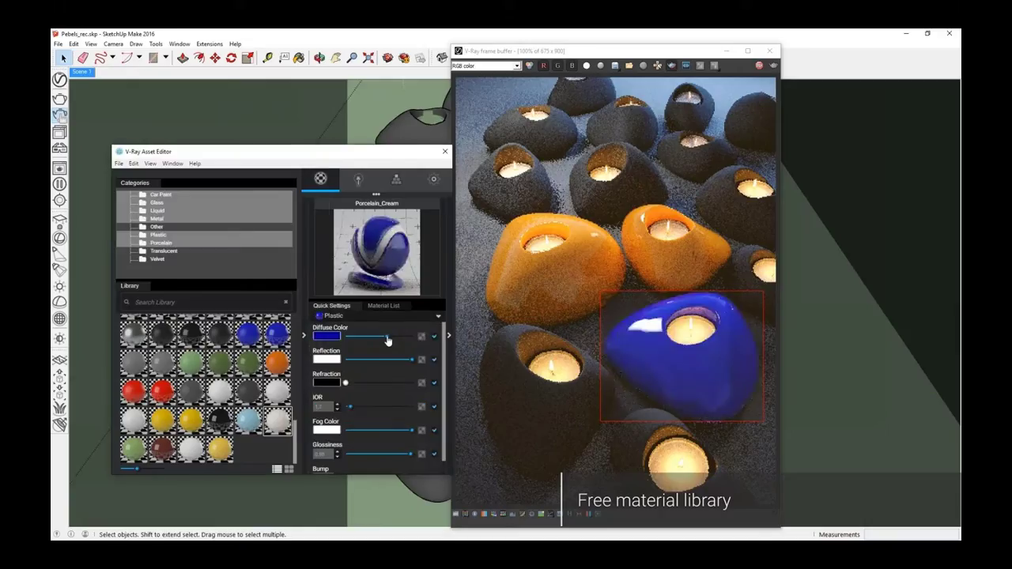
pyautogui.moveTo(387, 339); pyautogui.dragTo(368, 340)
# Try the Metal and Emissive material types, then settle on CarPaint.
pyautogui.click(357, 316)
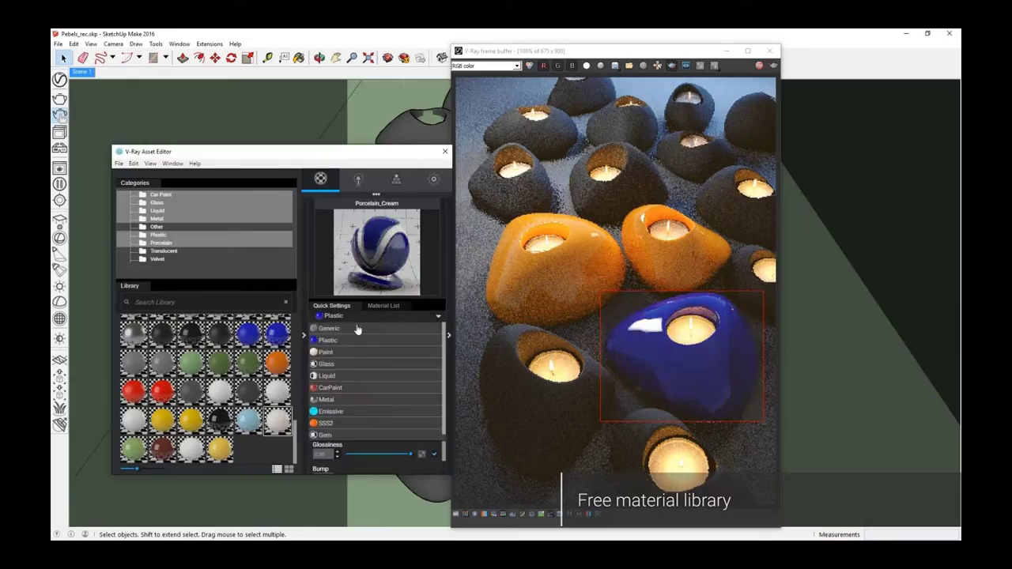
pyautogui.click(347, 400)
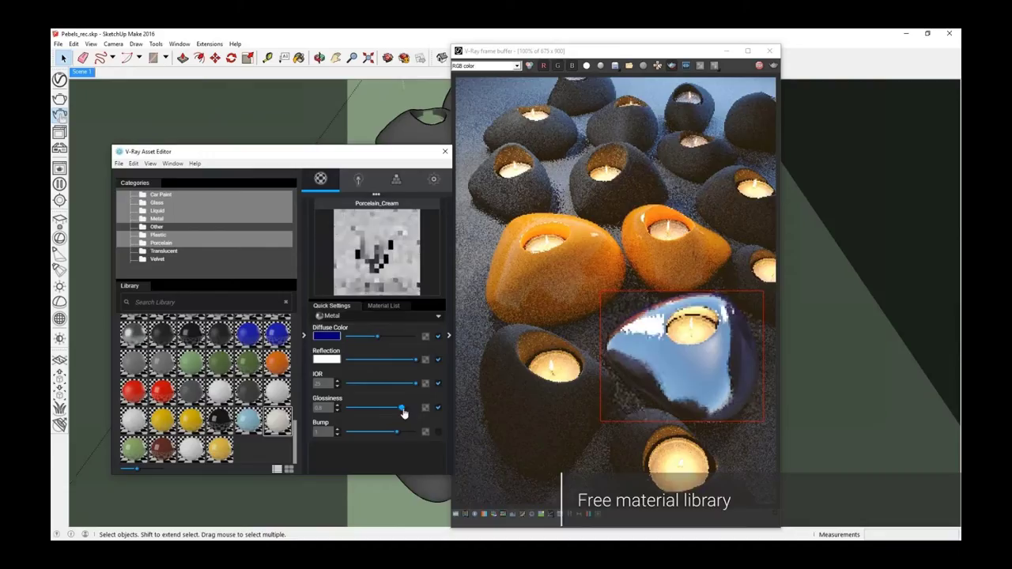
pyautogui.click(343, 316)
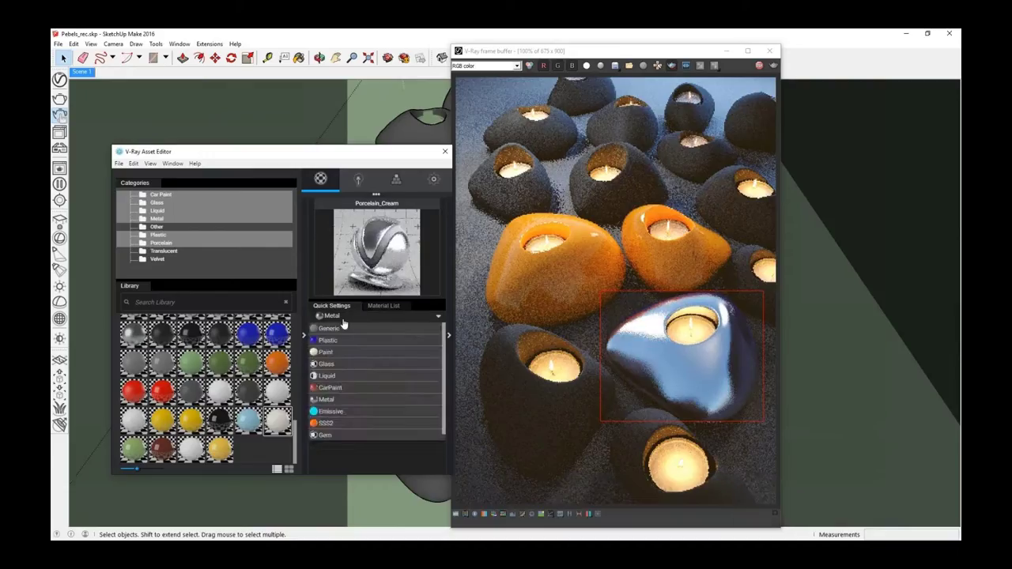
pyautogui.click(341, 411)
pyautogui.click(348, 316)
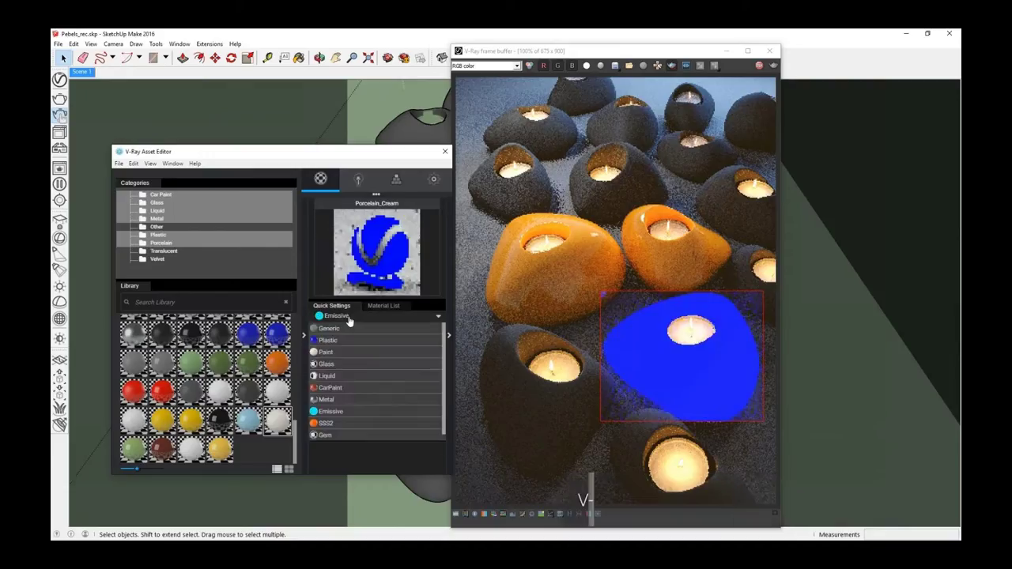
pyautogui.click(328, 387)
# Set the car paint's Flake Color to light blue, then shrink Flake Size and darken Base Color.
pyautogui.click(326, 335)
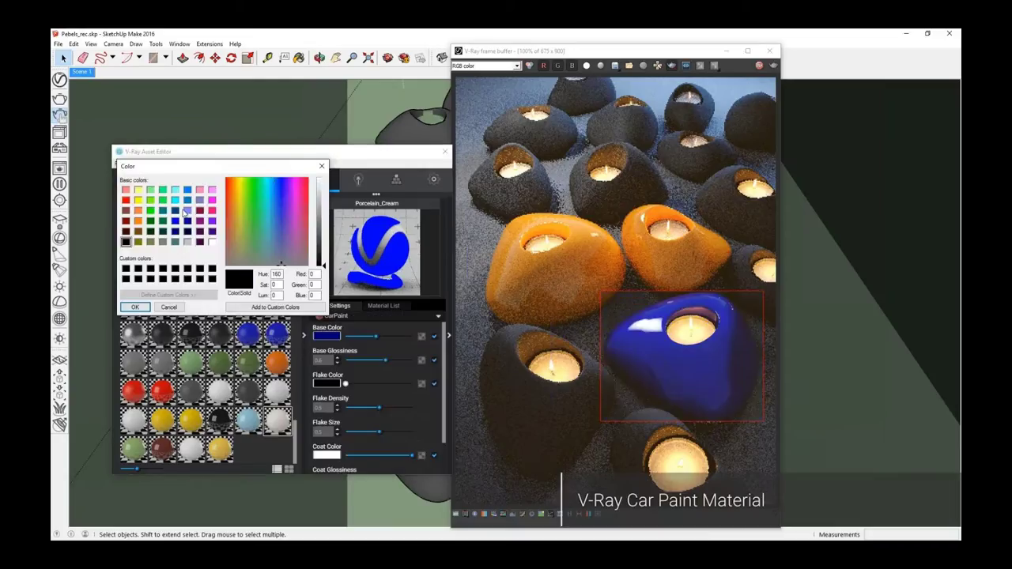
pyautogui.click(323, 193)
pyautogui.click(134, 307)
pyautogui.scroll(2, 725, 387)
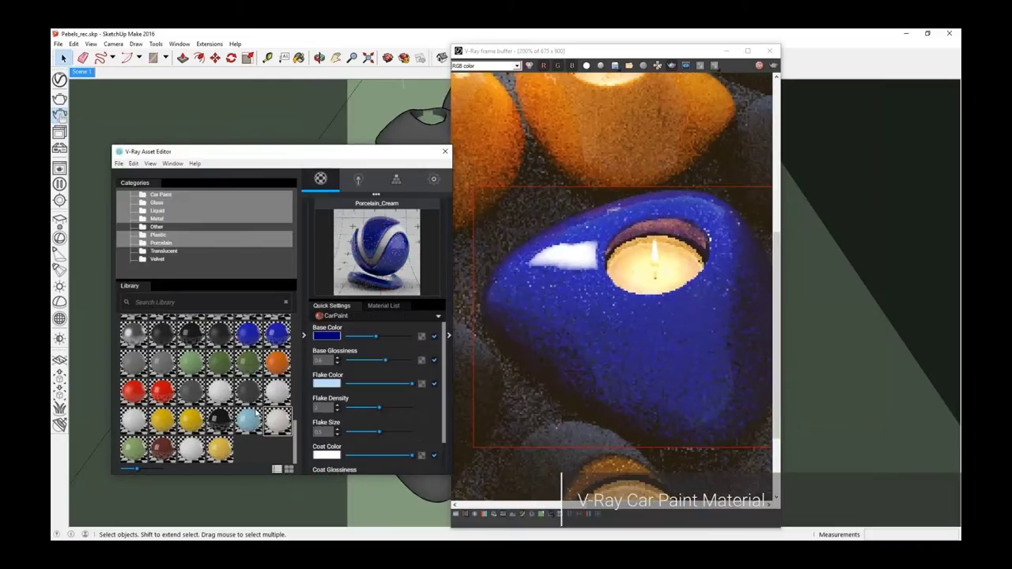
pyautogui.moveTo(379, 432); pyautogui.dragTo(358, 432)
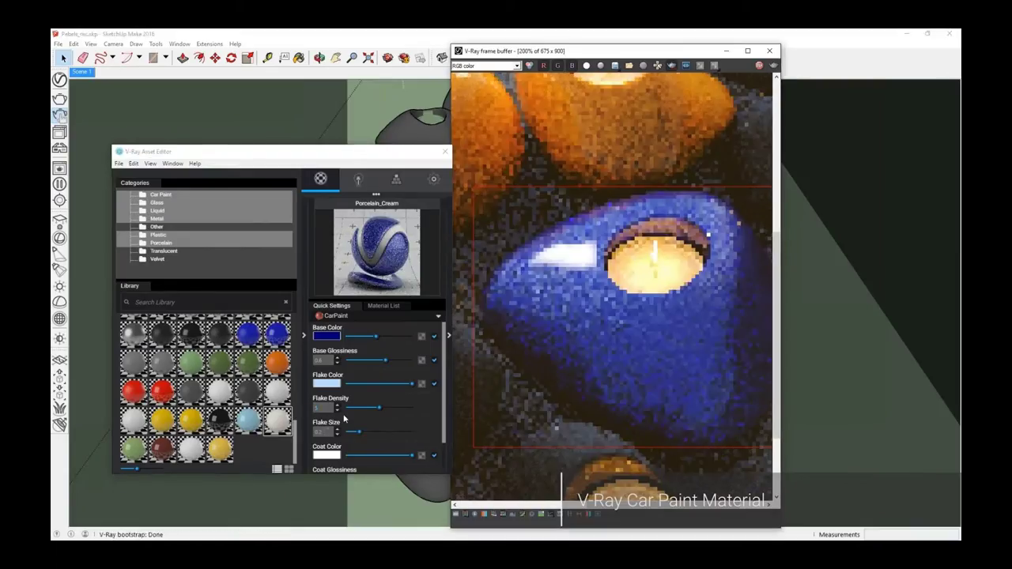
pyautogui.moveTo(376, 338); pyautogui.dragTo(362, 338)
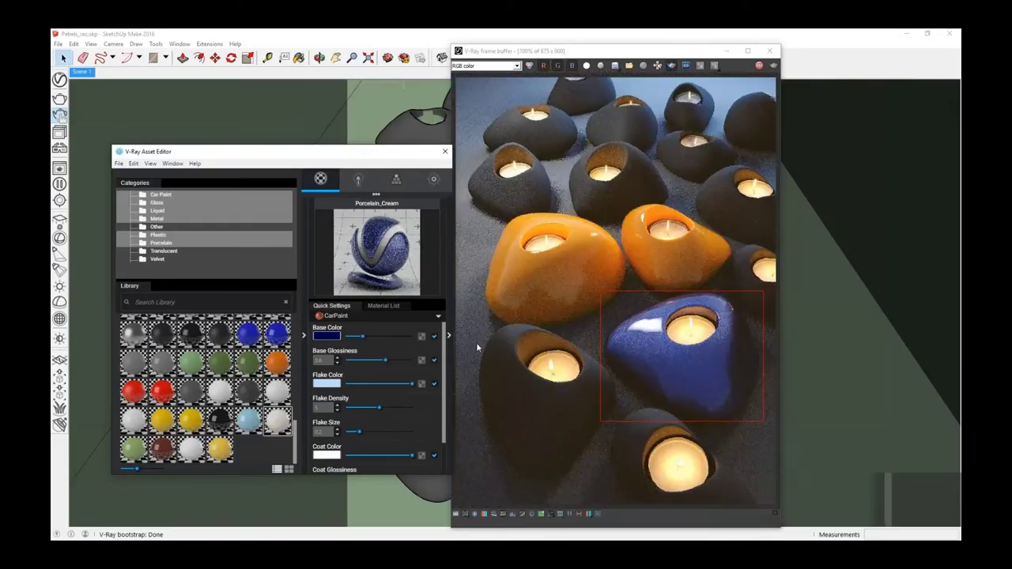
# Switch the pebble material to SSS2 with cream subsurface colour, orange scatter and larger scatter radius.
pyautogui.click(438, 315)
pyautogui.click(331, 390)
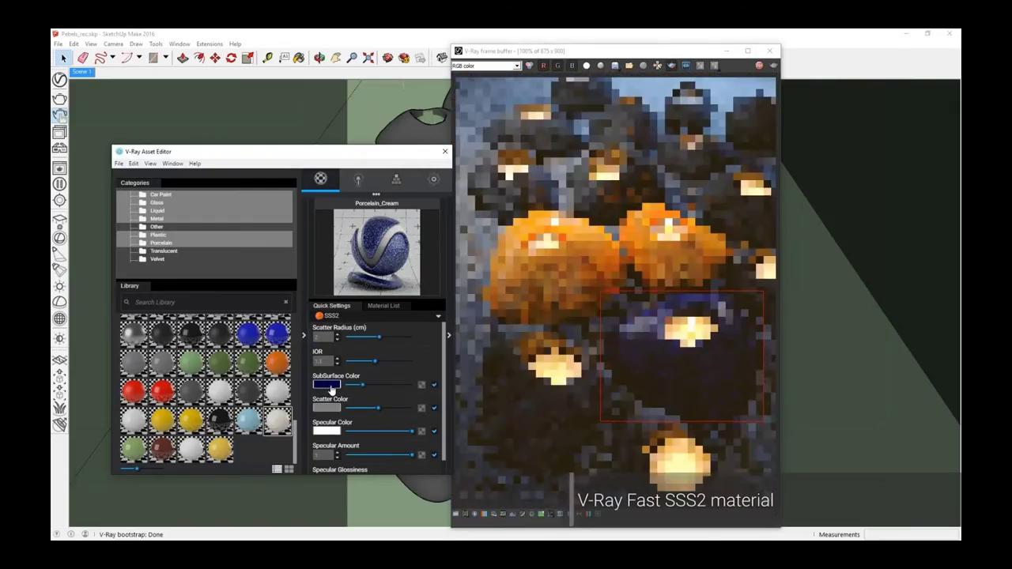
pyautogui.click(332, 387)
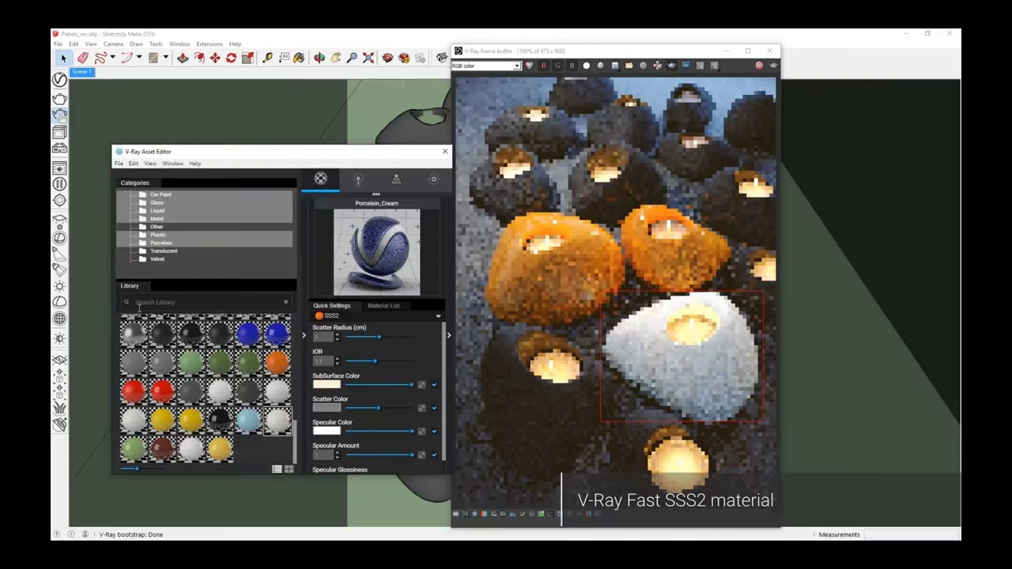
pyautogui.click(326, 408)
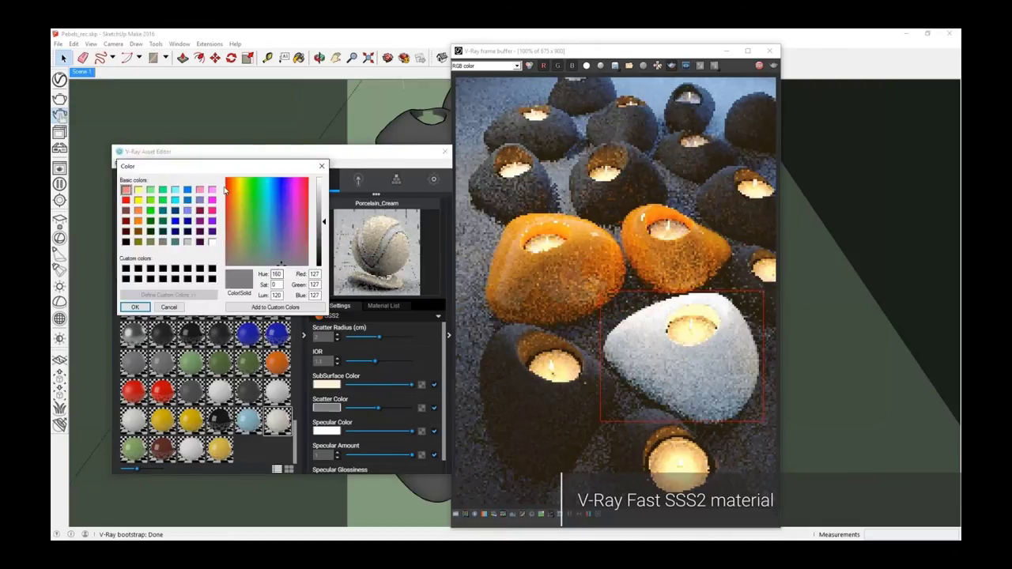
pyautogui.click(229, 183)
pyautogui.click(134, 307)
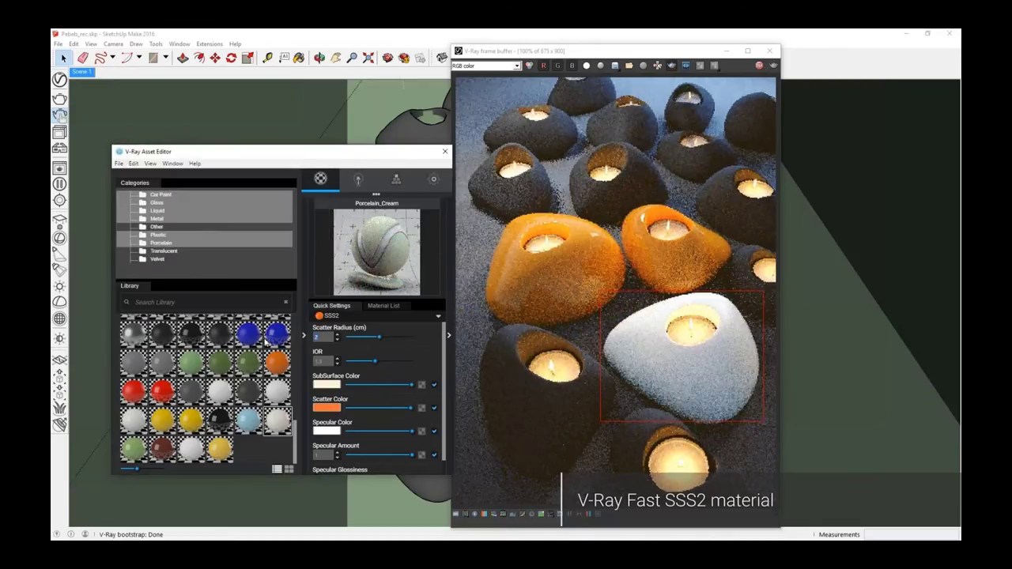
pyautogui.moveTo(380, 337); pyautogui.dragTo(412, 336)
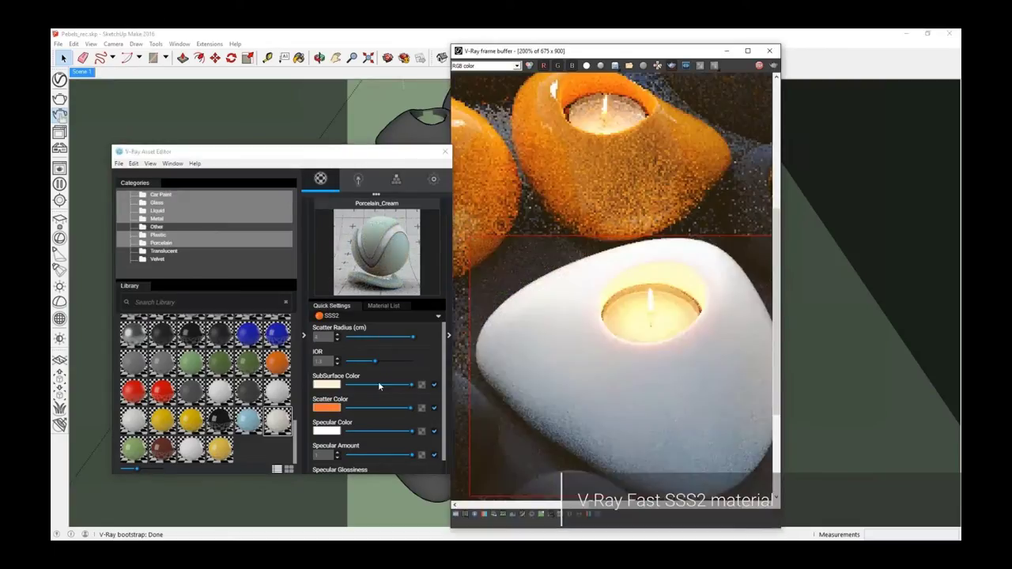
pyautogui.click(380, 385)
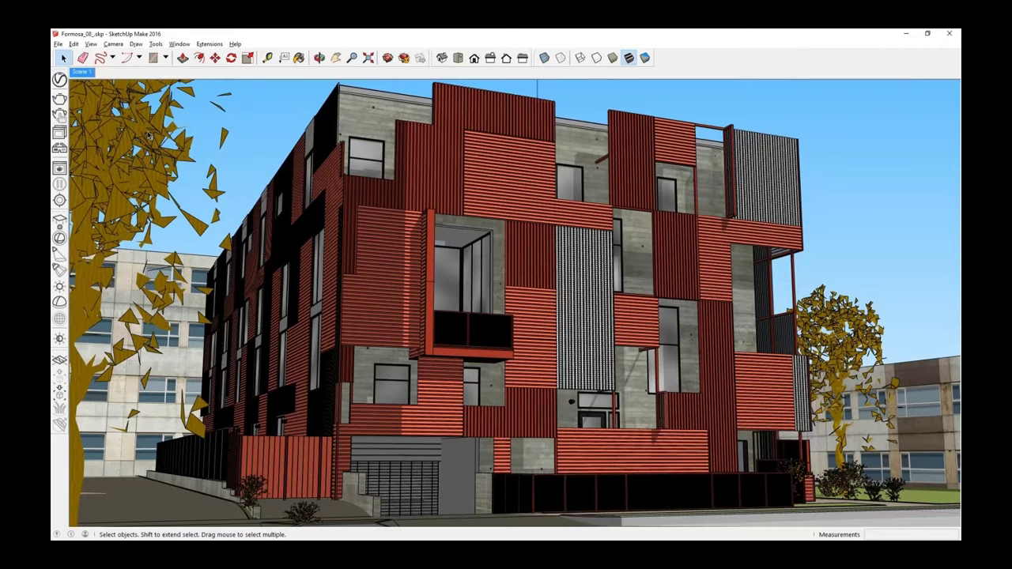
# Inspect the tree and BUSH proxies in the Geometry list, then bring up the render Settings.
pyautogui.click(147, 135)
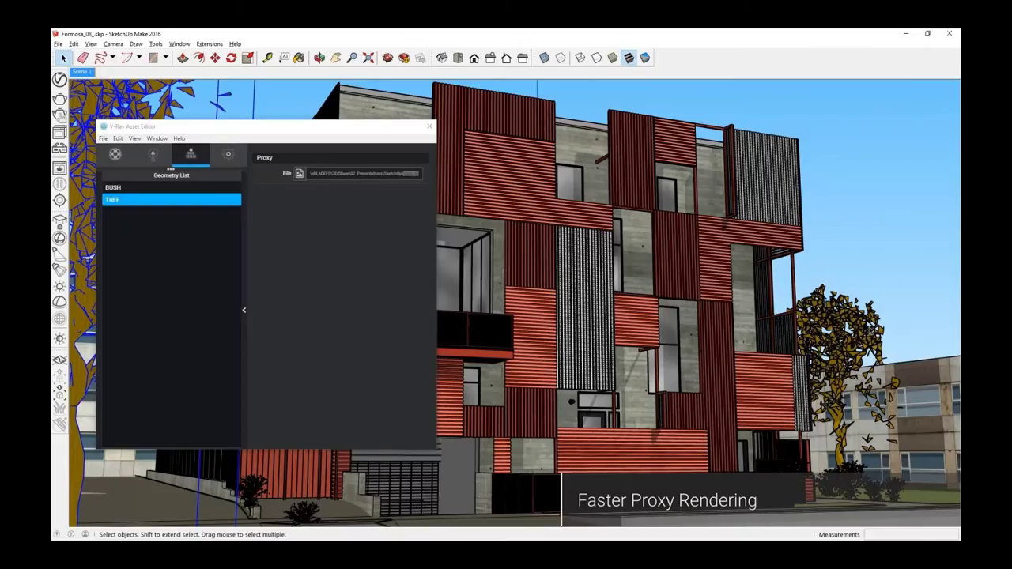
pyautogui.click(113, 187)
pyautogui.click(245, 312)
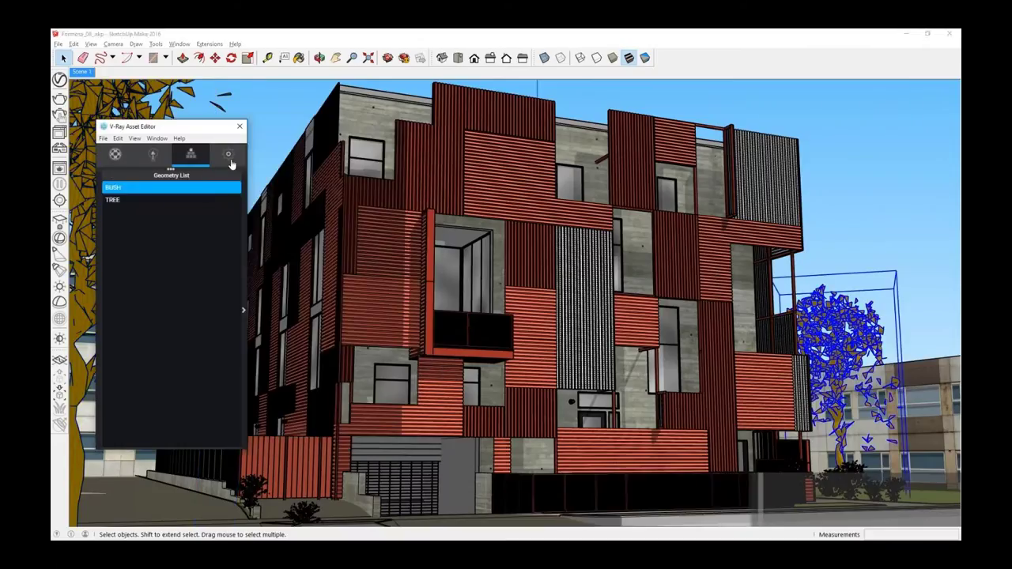
pyautogui.click(227, 154)
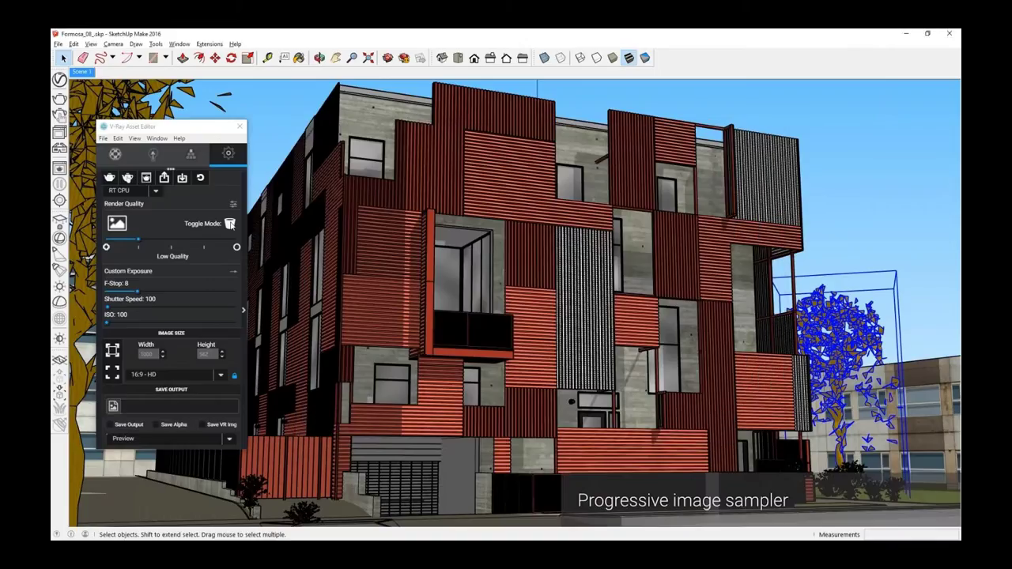
# Switch V-Ray to progressive mode and briefly expand the advanced settings to view Image Sampler.
pyautogui.click(230, 224)
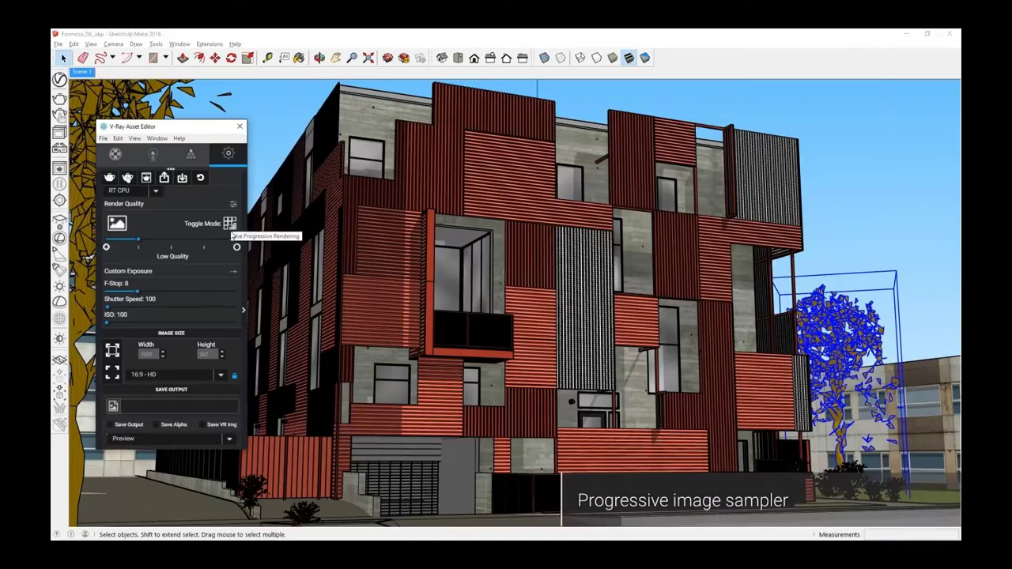
pyautogui.click(243, 309)
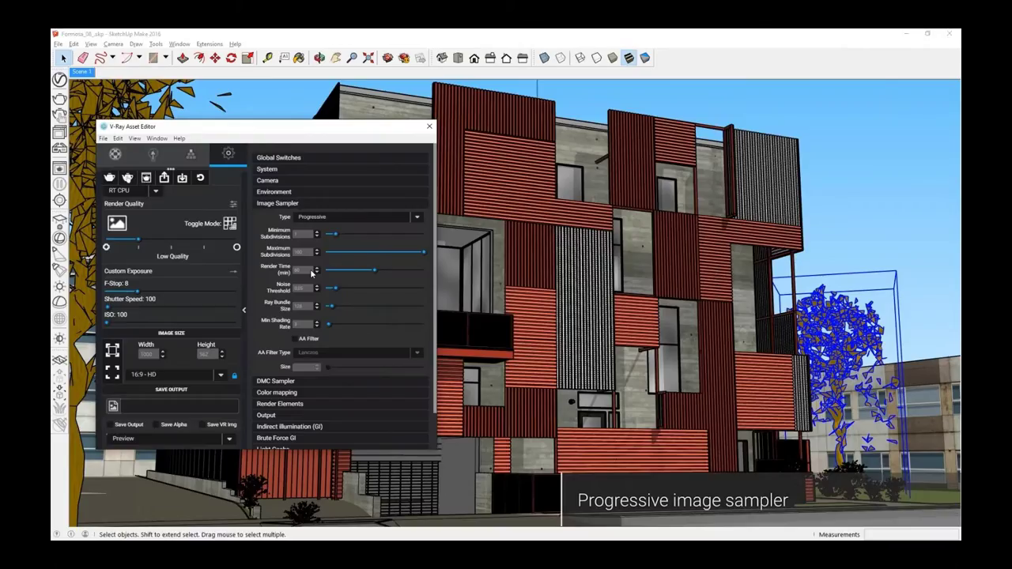
pyautogui.click(243, 311)
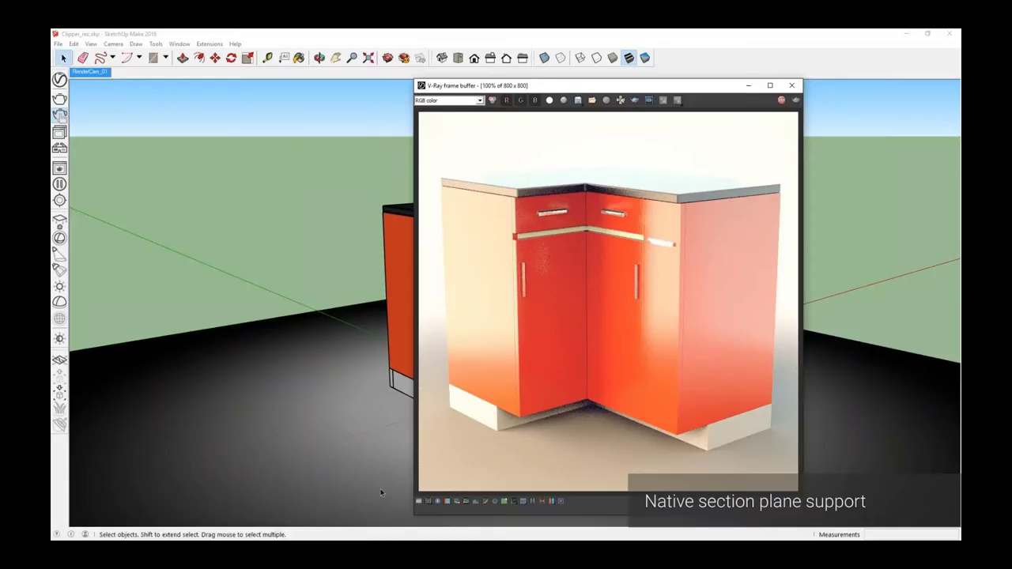
# Cut the corner cabinet with a new section plane.
pyautogui.click(156, 43)
pyautogui.click(182, 250)
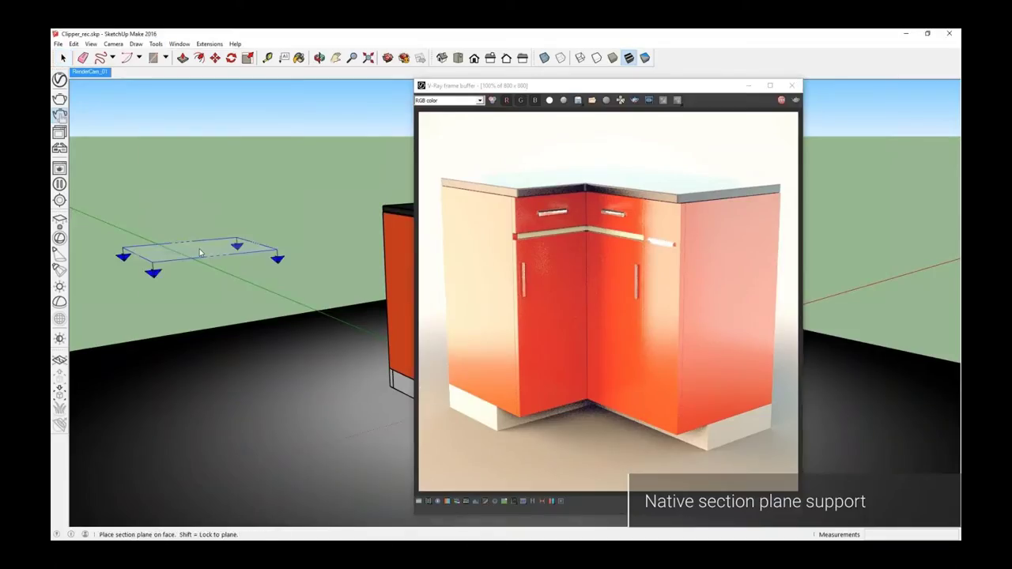
pyautogui.click(405, 319)
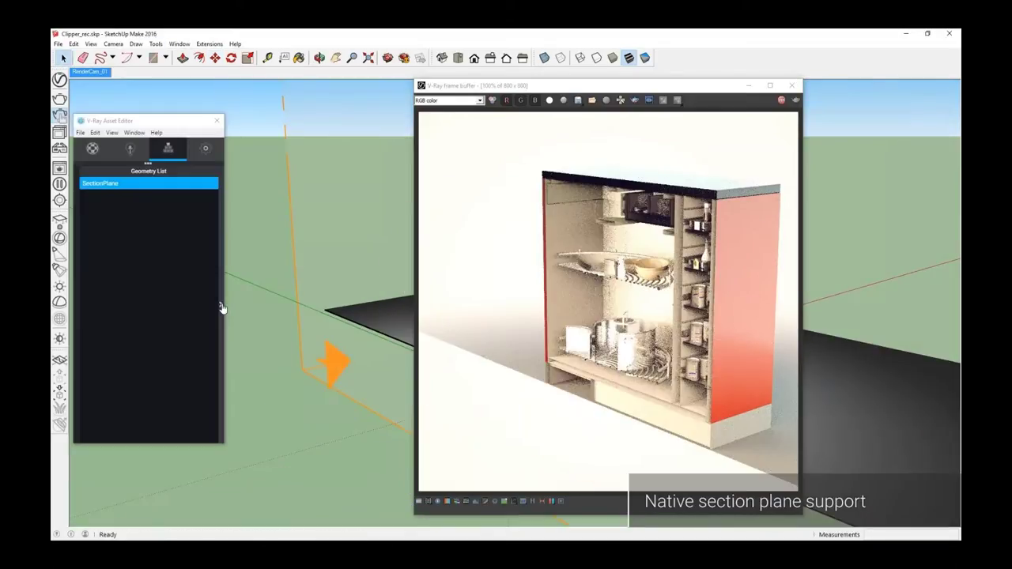
# Cap the cut with CLIPPER_MTL and delete the SectionPlane from V-Ray's geometry list.
pyautogui.click(222, 308)
pyautogui.click(332, 252)
pyautogui.click(283, 261)
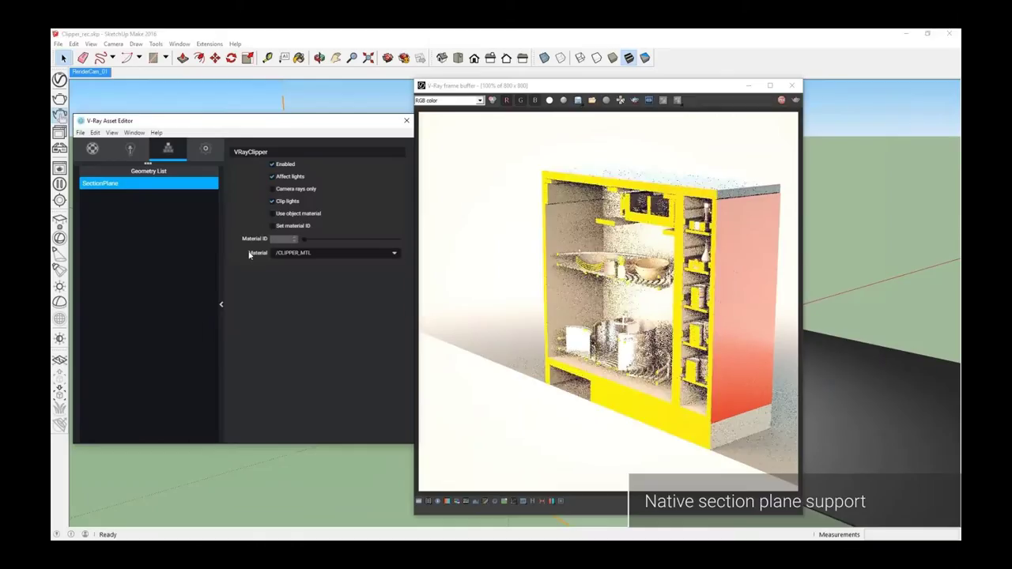
pyautogui.rightClick(196, 189)
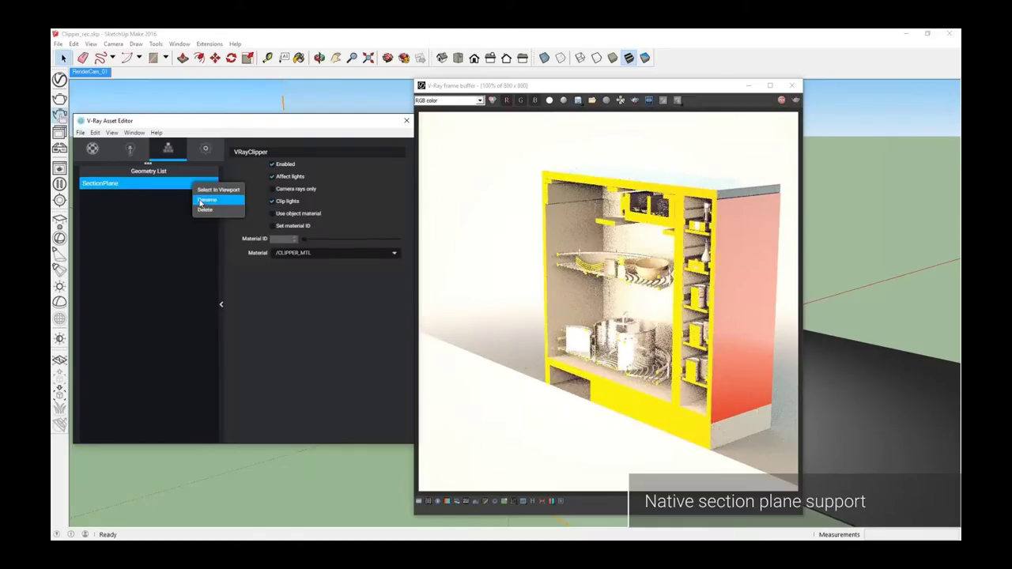
pyautogui.click(204, 210)
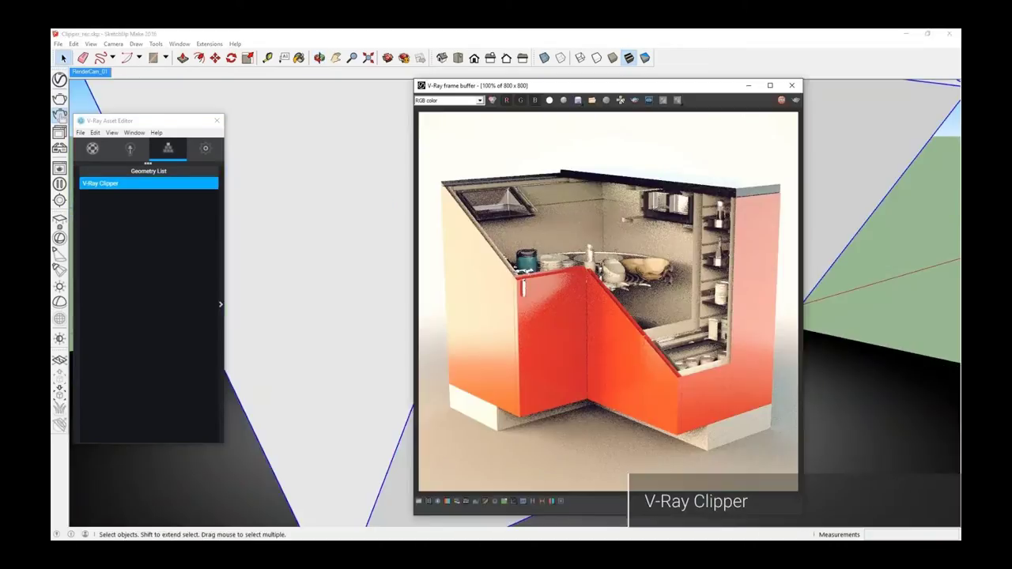
# Move the V-Ray Clipper to slice the cabinet at a different position.
pyautogui.click(223, 299)
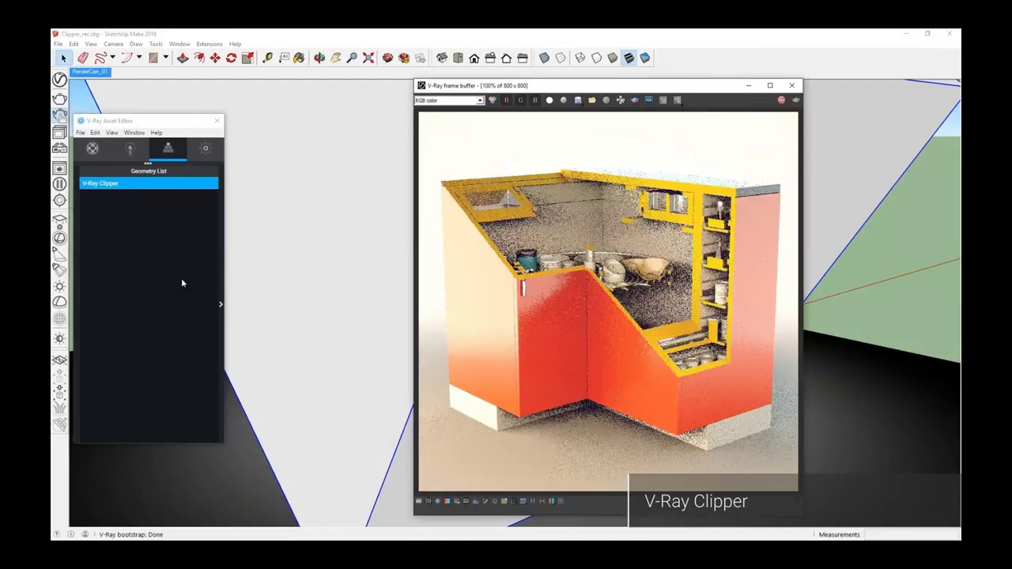
pyautogui.press('m')
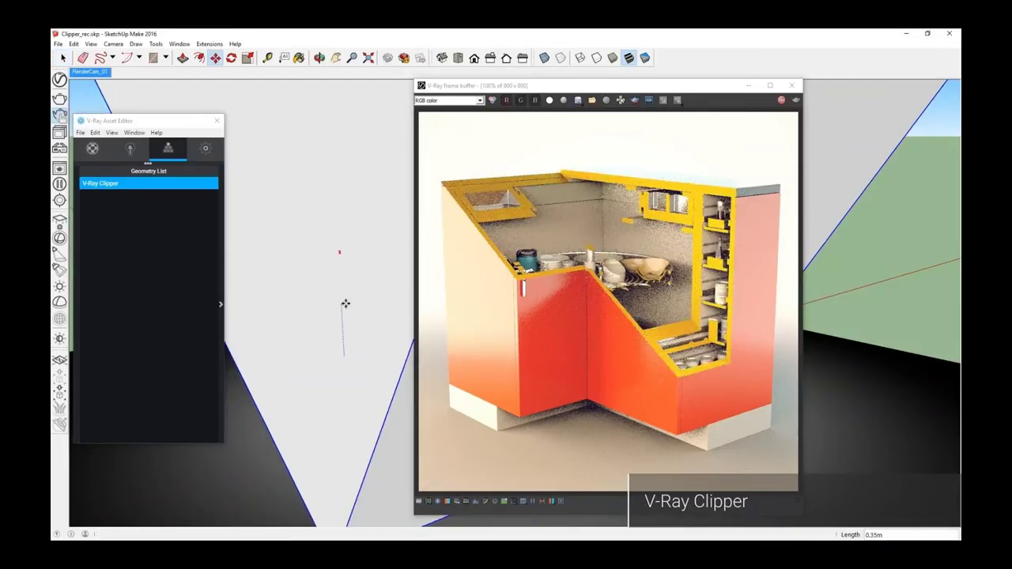
pyautogui.click(346, 304)
# Recolour the CLIPPER_MTL diffuse colour to yellow-green.
pyautogui.click(92, 149)
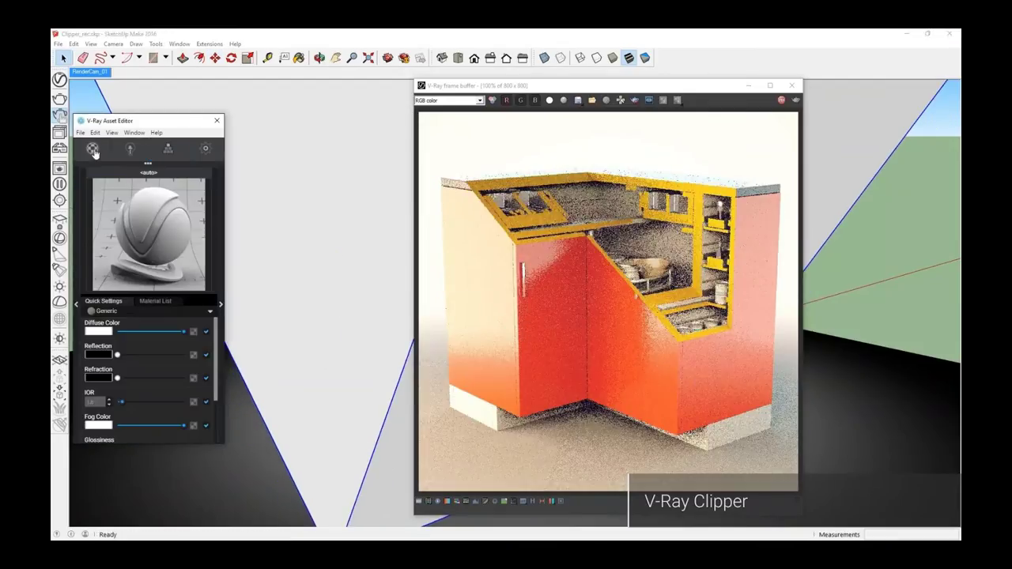
pyautogui.click(99, 331)
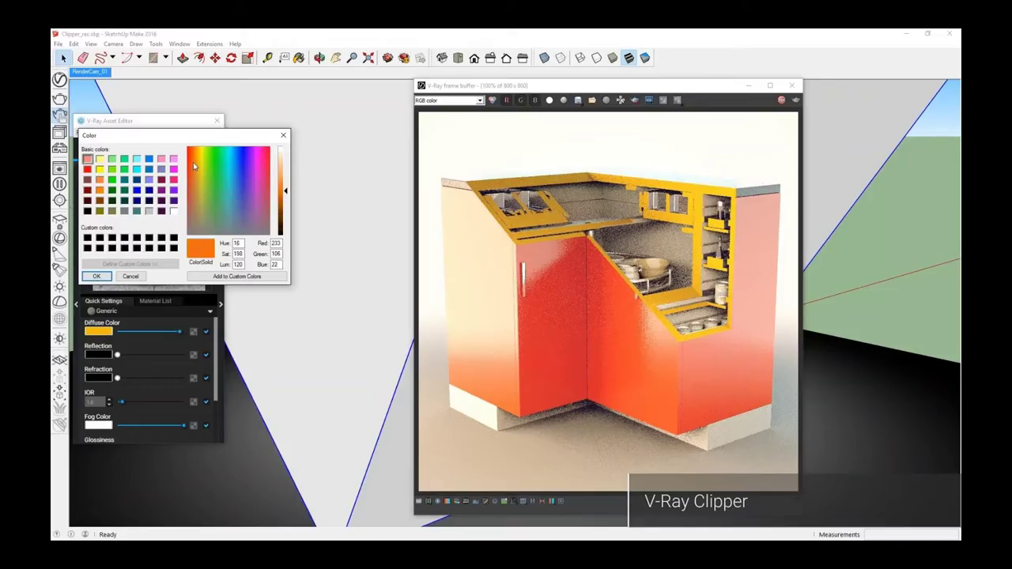
pyautogui.click(96, 275)
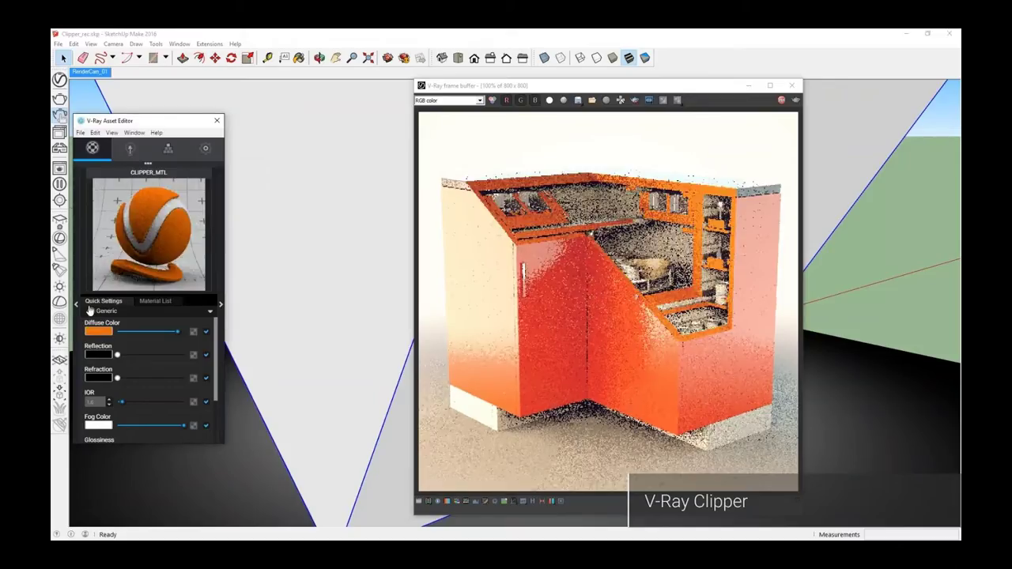
pyautogui.click(99, 330)
pyautogui.click(95, 275)
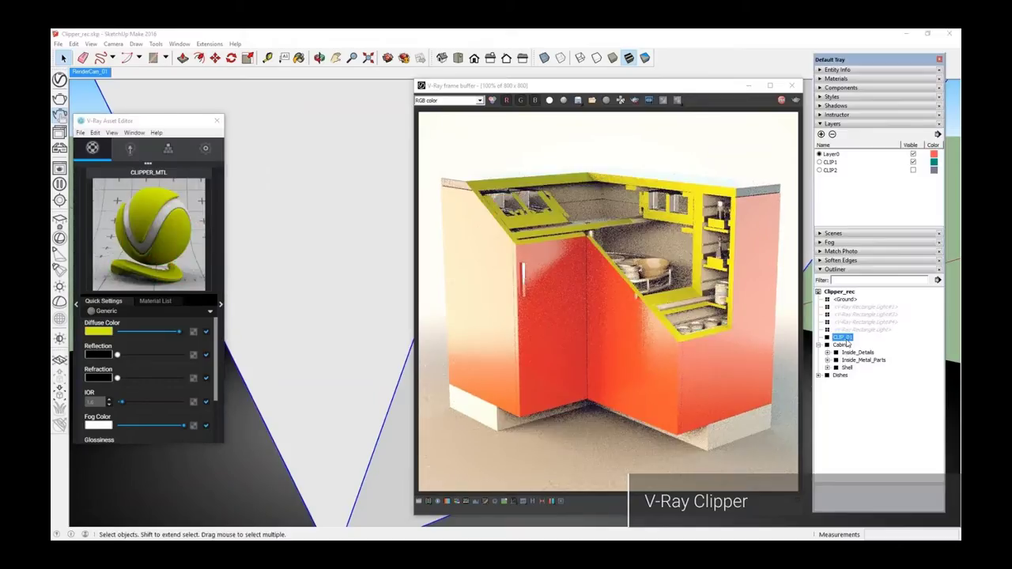
# Move CLIP_01 into the Shell group, enable Use object material, and start an interactive render.
pyautogui.moveTo(846, 344); pyautogui.dragTo(836, 368)
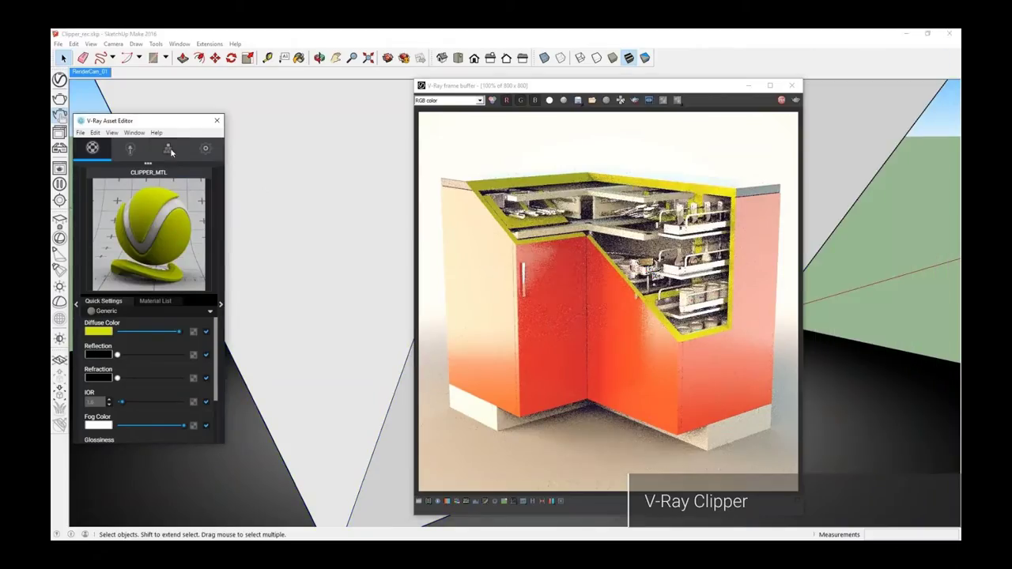
pyautogui.click(220, 305)
pyautogui.click(273, 213)
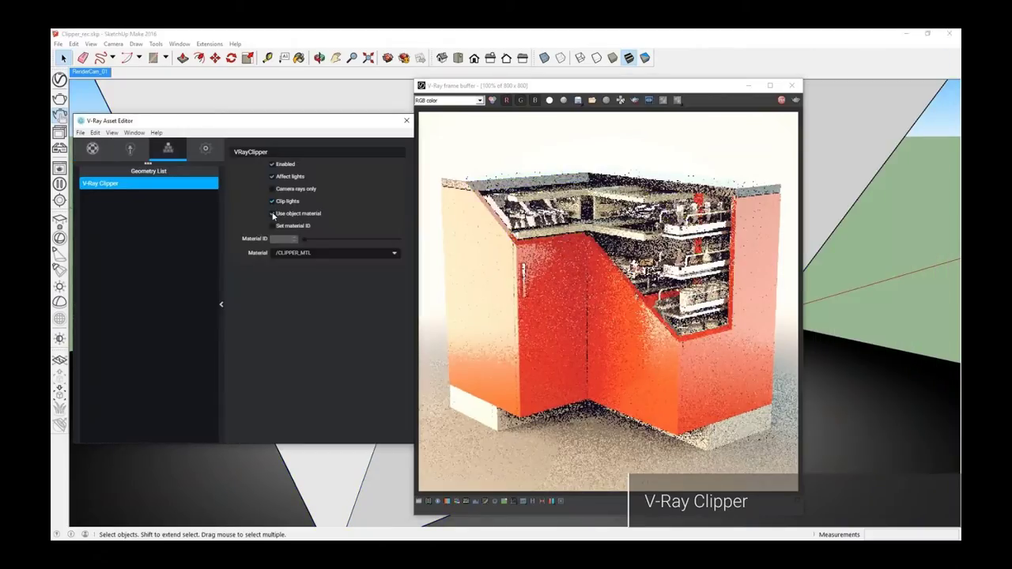
pyautogui.rightClick(185, 184)
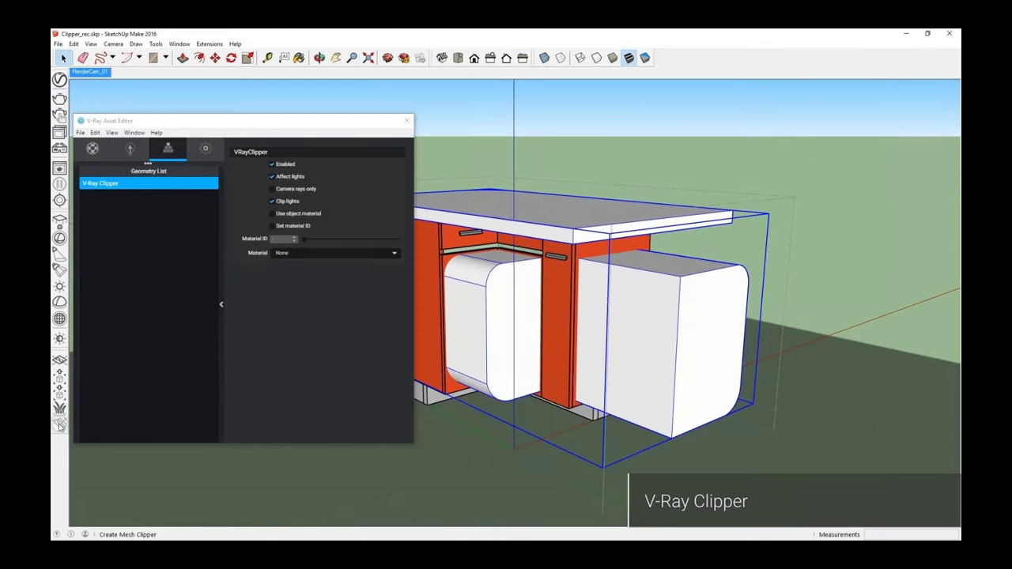
pyautogui.click(222, 307)
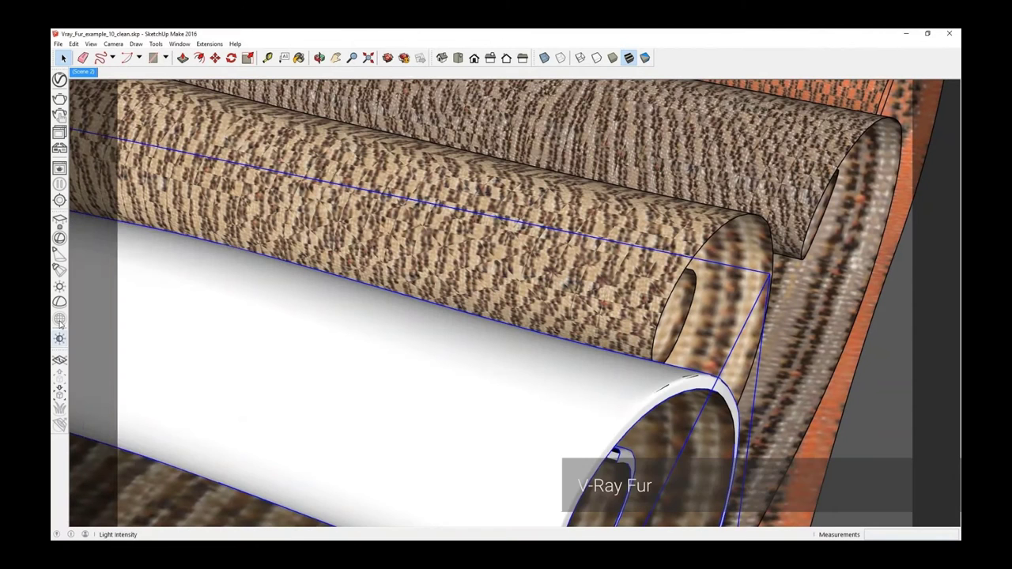
# Start an interactive render and remove the bitmap driving the carpet fur's Density.
pyautogui.click(60, 116)
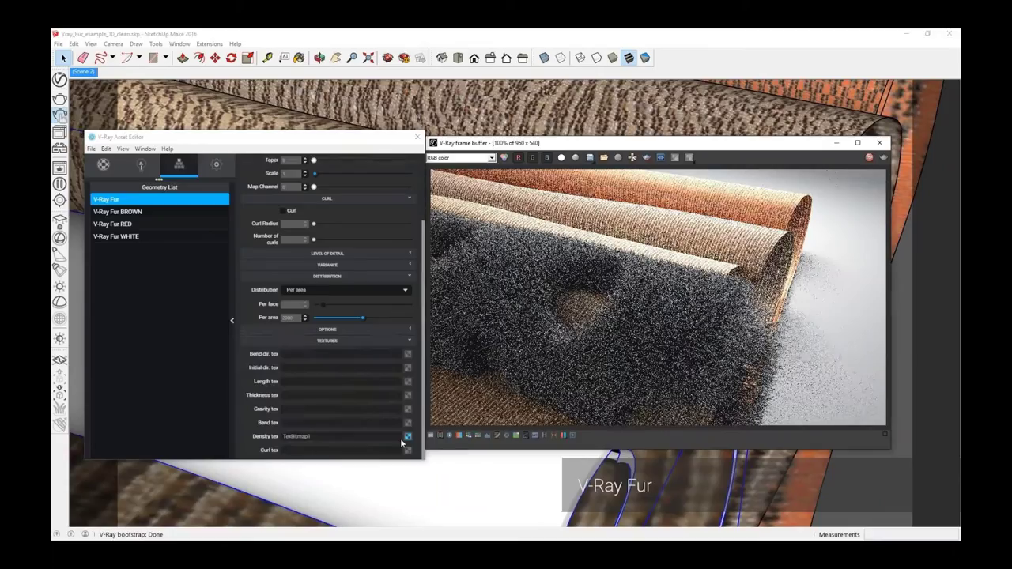
pyautogui.click(407, 437)
pyautogui.click(407, 443)
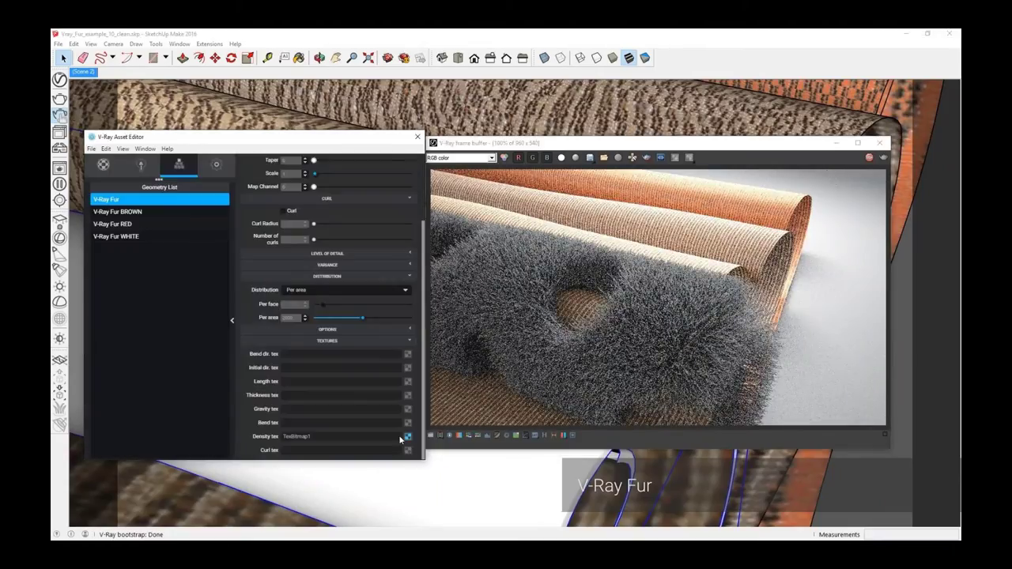
pyautogui.rightClick(400, 440)
pyautogui.click(419, 453)
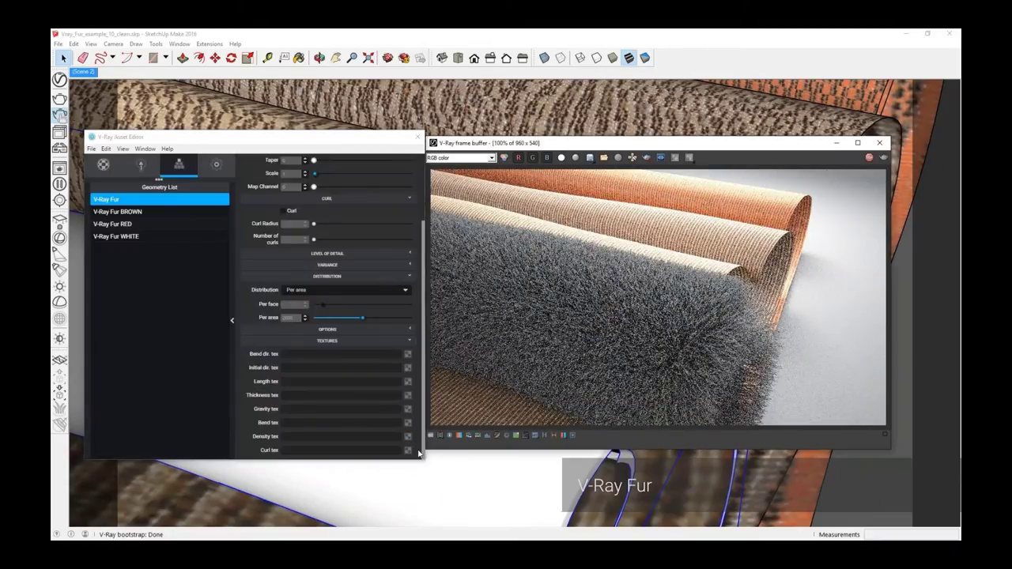
pyautogui.click(228, 197)
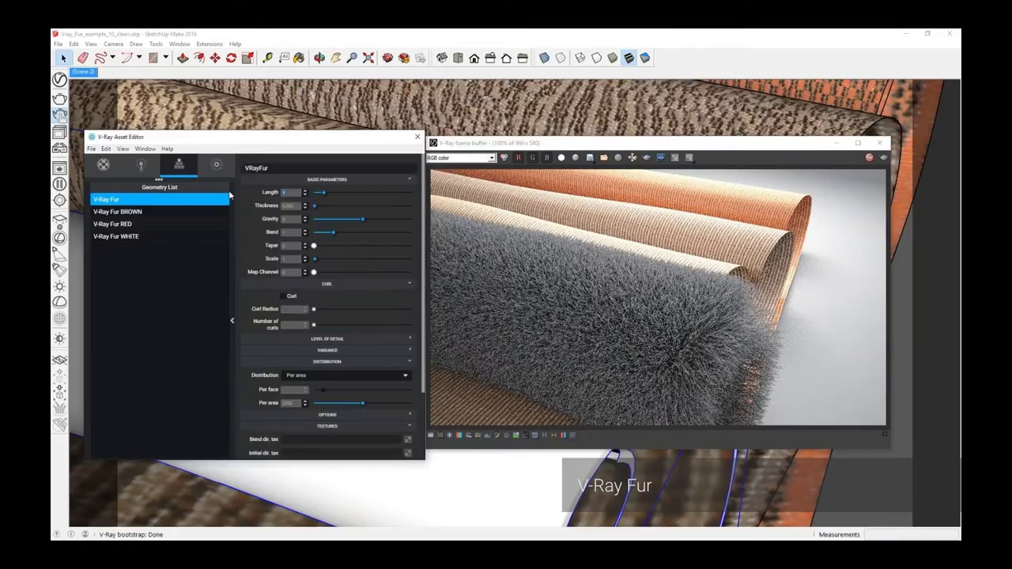
# Shorten the fur, enable Curl with larger radius and more curls, and raise Length variance.
pyautogui.press('Return')
pyautogui.click(283, 295)
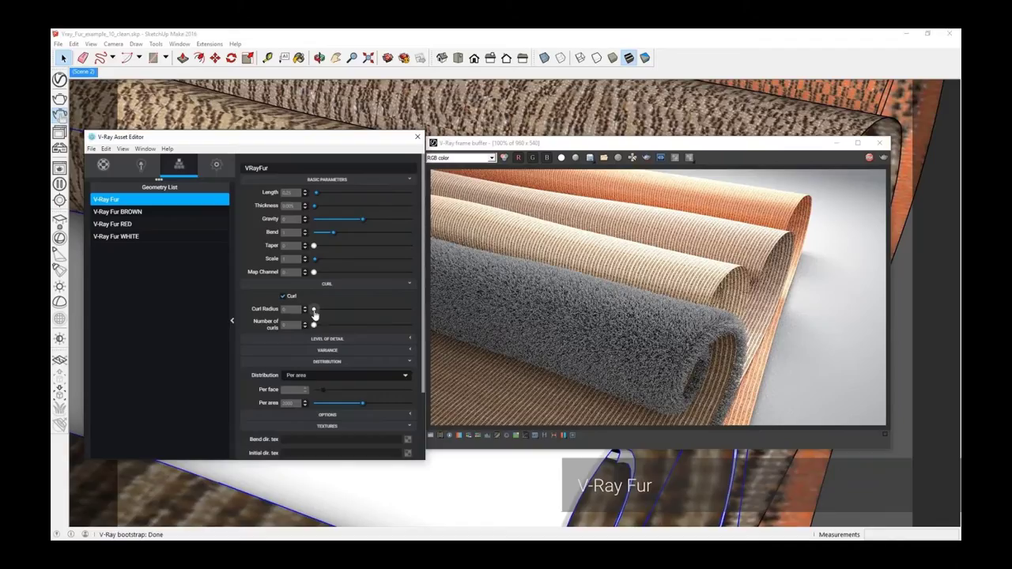
pyautogui.moveTo(314, 309); pyautogui.dragTo(342, 309)
pyautogui.moveTo(314, 325); pyautogui.dragTo(326, 325)
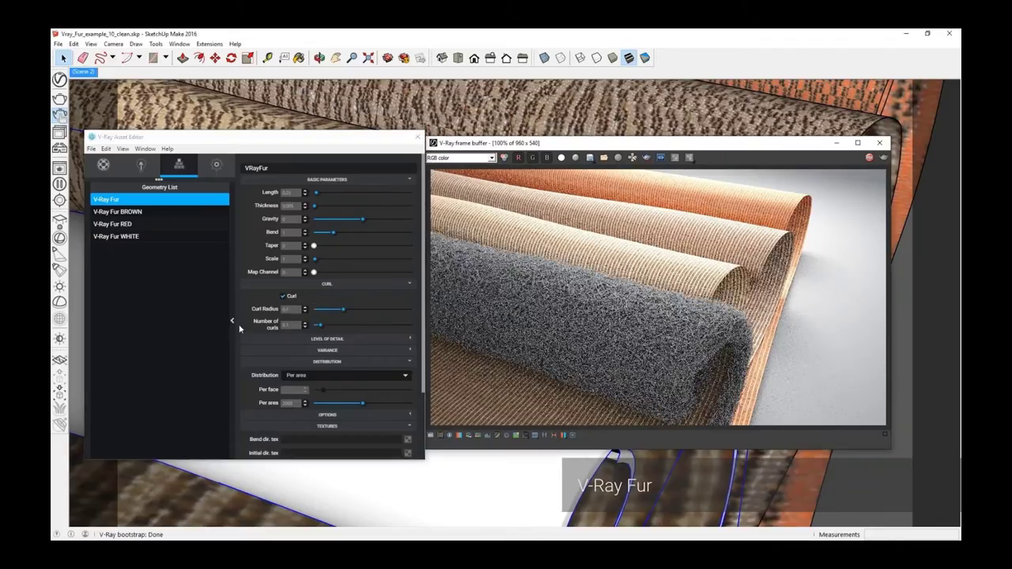
pyautogui.click(329, 350)
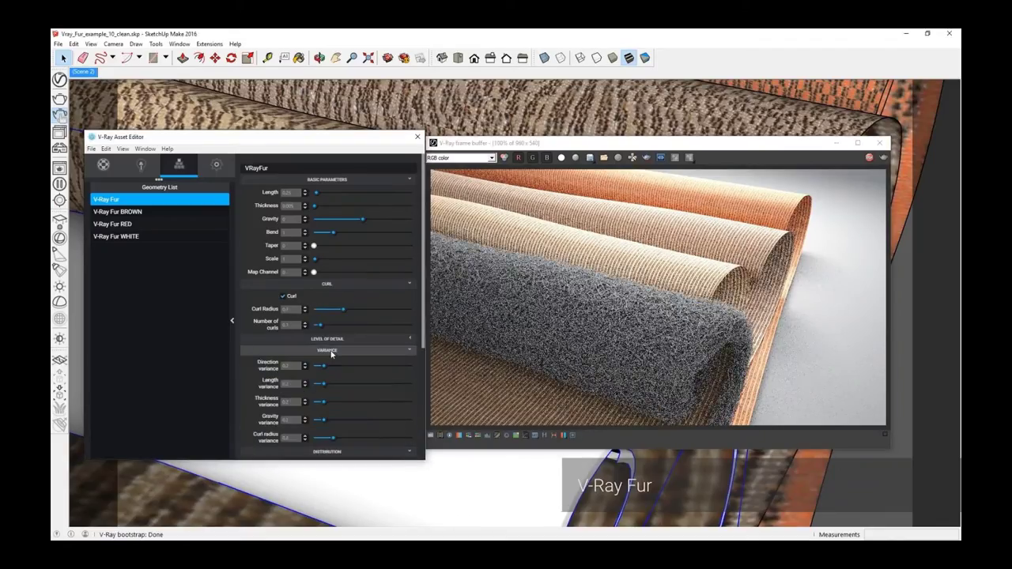
pyautogui.scroll(-1, 331, 354)
pyautogui.moveTo(323, 290); pyautogui.dragTo(360, 293)
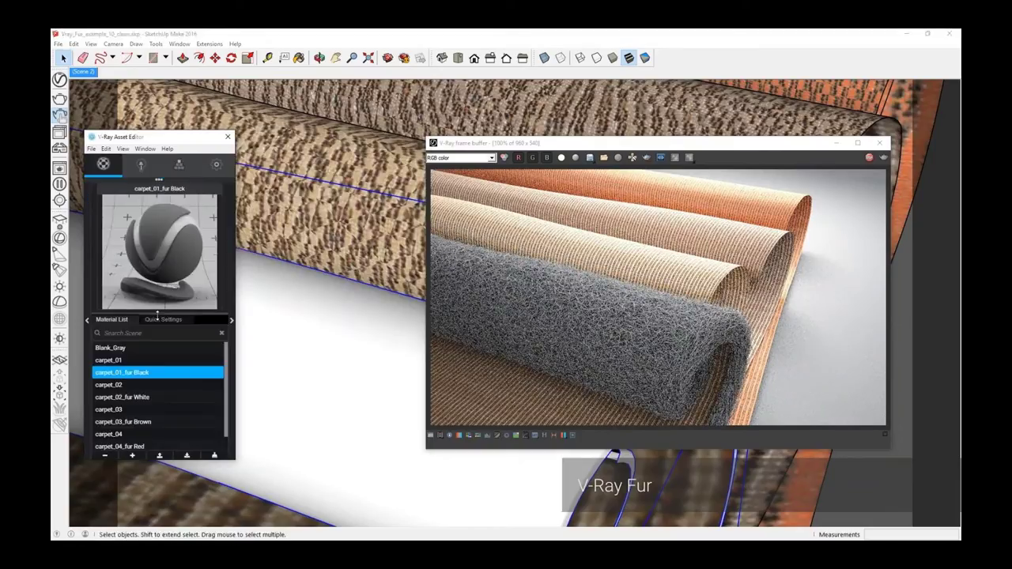
pyautogui.click(161, 319)
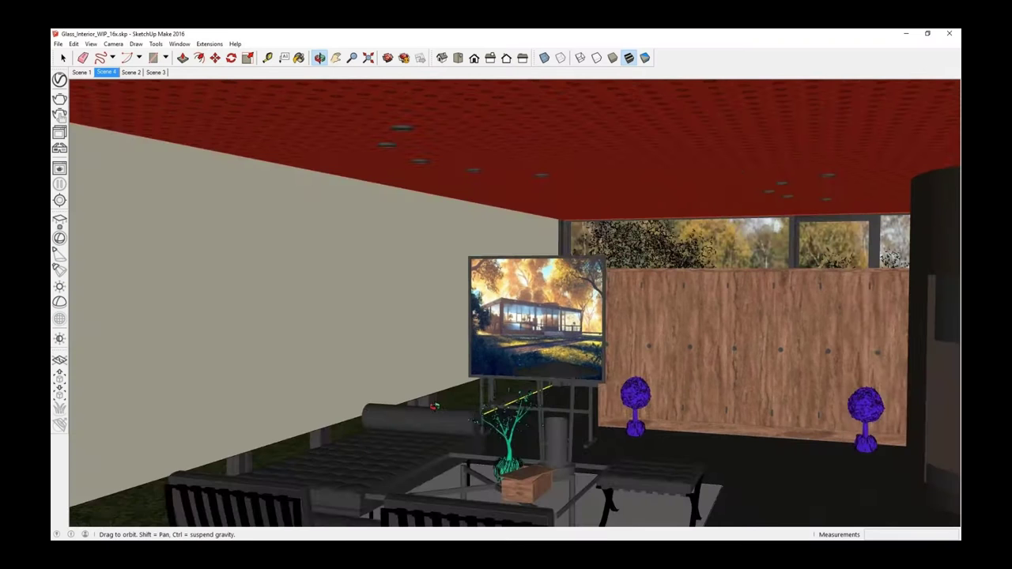
# Render the living room as a 6x1 stereoscopic VR panorama.
pyautogui.moveTo(434, 406); pyautogui.dragTo(296, 415)
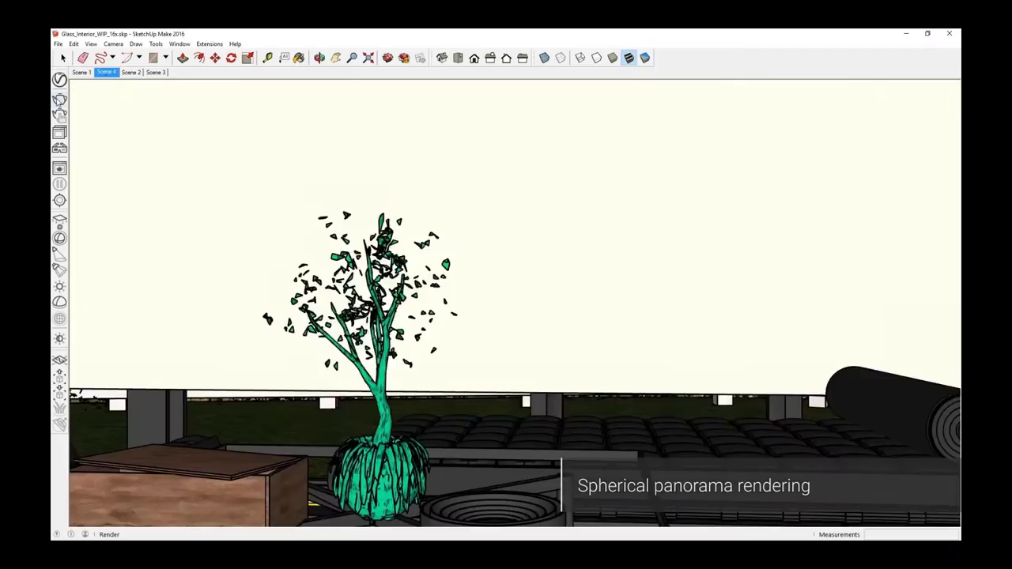
pyautogui.click(59, 99)
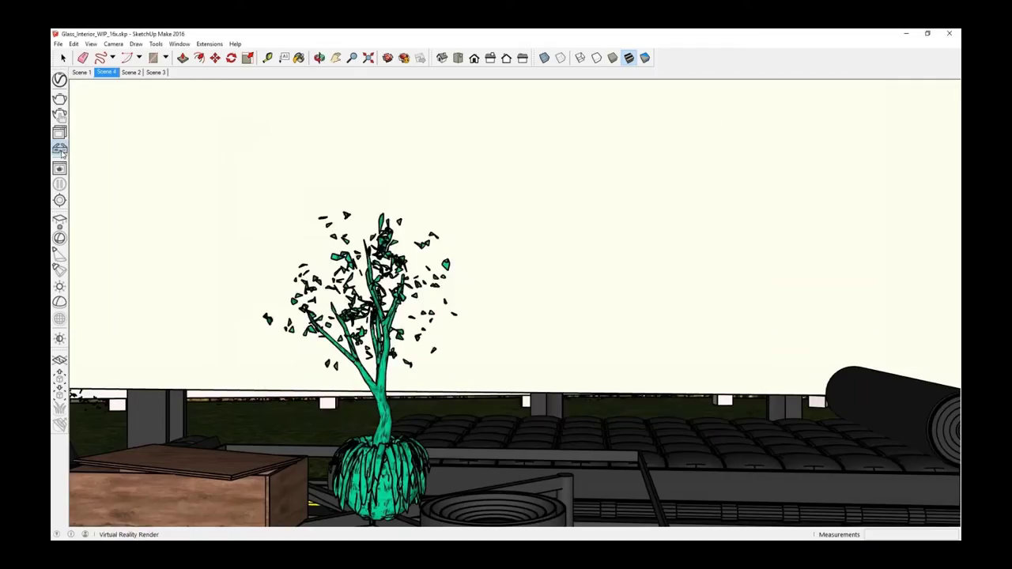
pyautogui.click(60, 150)
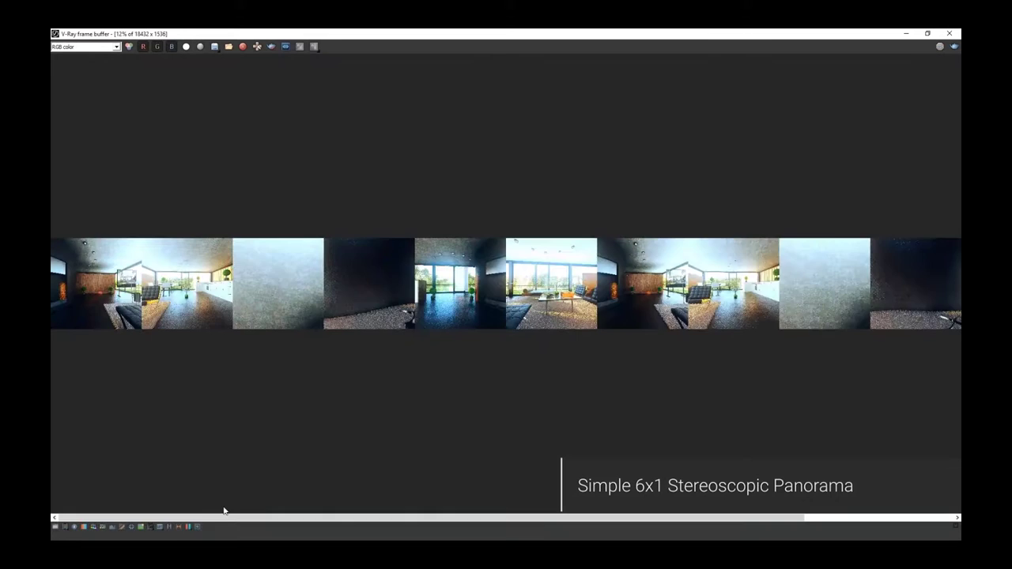
# Preview the panorama as red/cyan anaglyph, then zoom to 50% and pan across it.
pyautogui.click(185, 527)
pyautogui.click(185, 528)
pyautogui.scroll(2, 189, 425)
pyautogui.scroll(1, 190, 426)
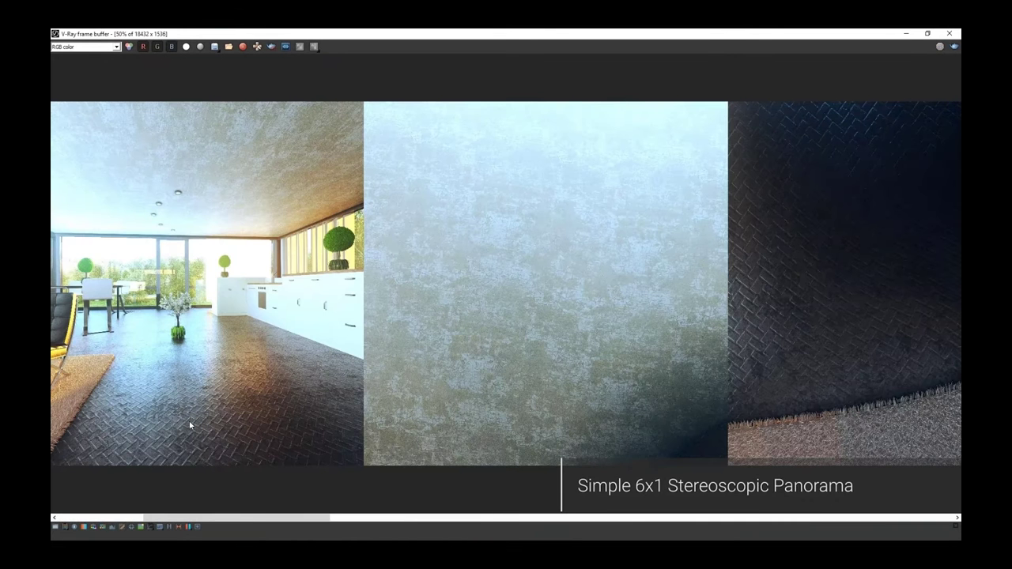
pyautogui.moveTo(189, 425); pyautogui.dragTo(608, 390, button='middle')
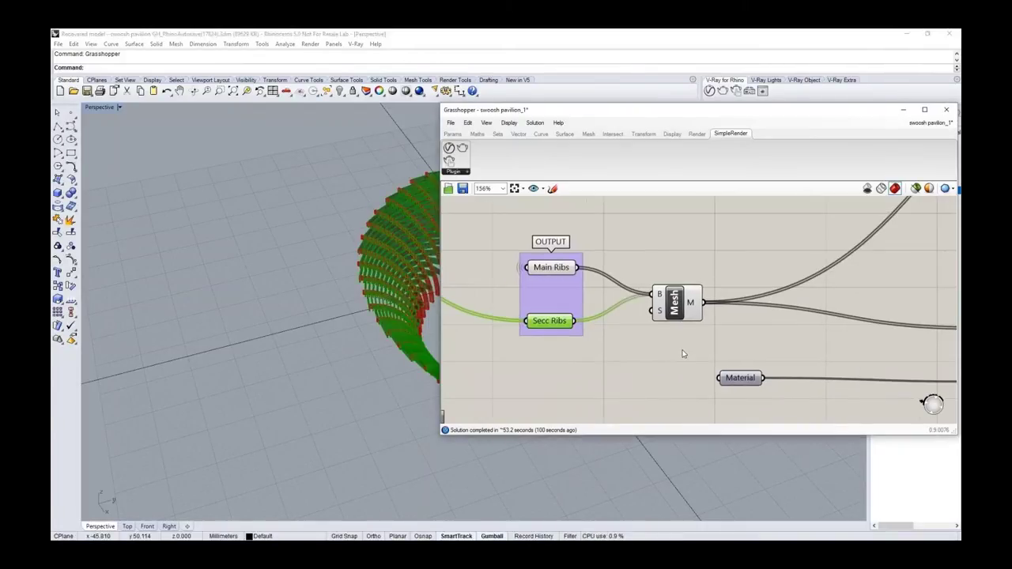
# Zoom the Grasshopper canvas out from 156% to 64% to show all V-Ray components.
pyautogui.scroll(-5, 684, 353)
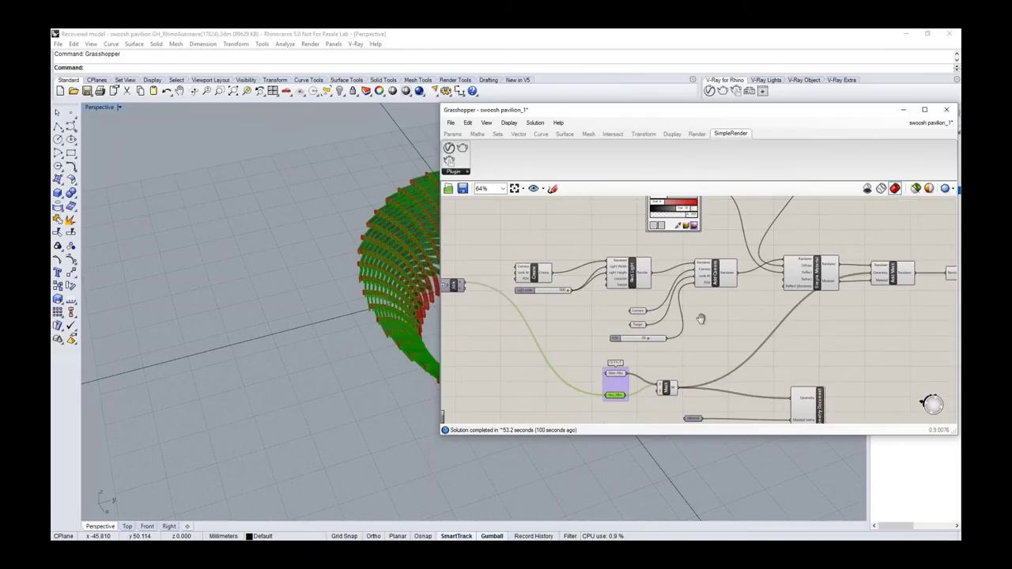
# Browse the V-Ray material components and start the V-Ray render of the pavilion ribs.
pyautogui.click(454, 171)
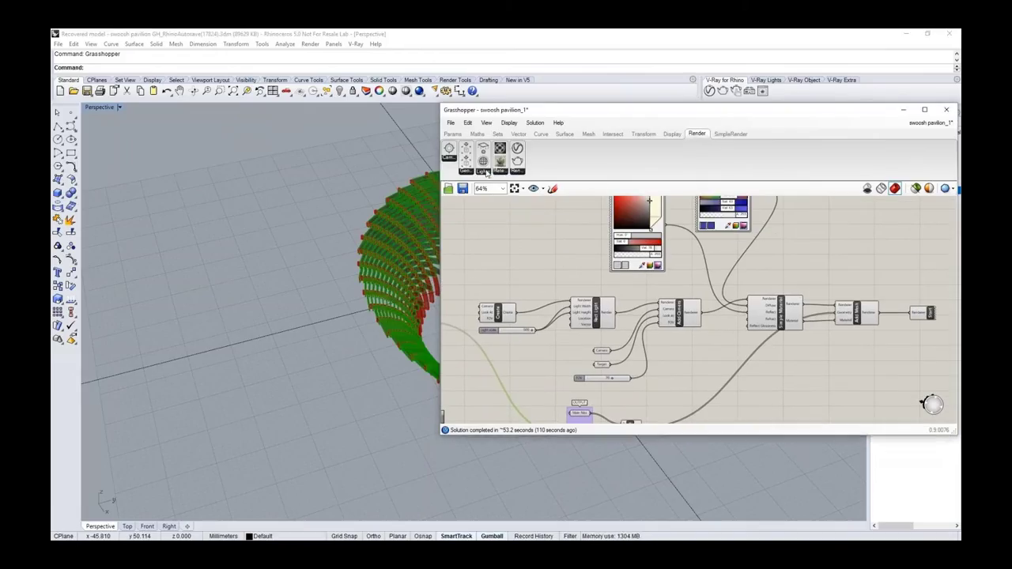
pyautogui.click(500, 170)
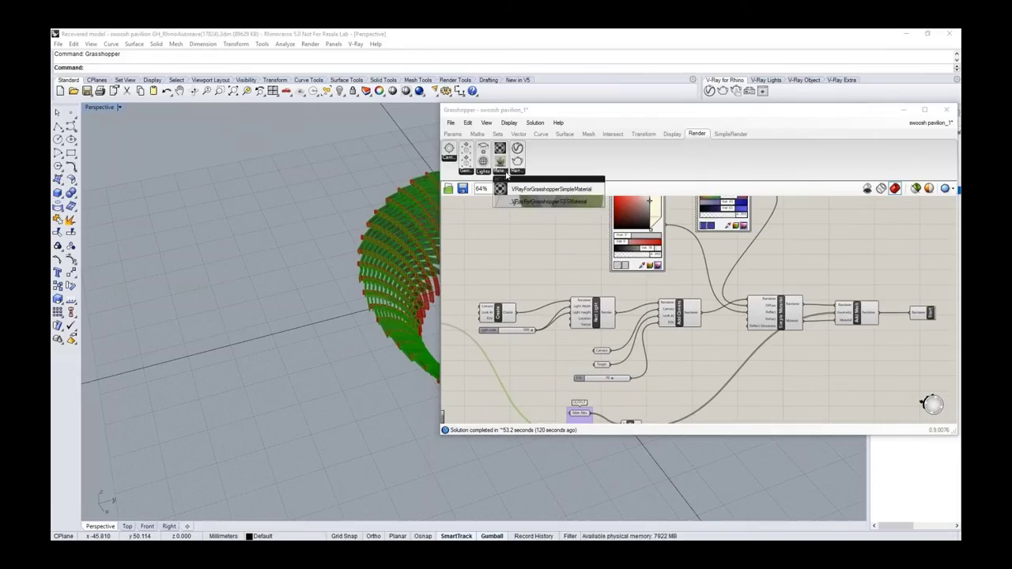
pyautogui.click(597, 312)
pyautogui.click(779, 312)
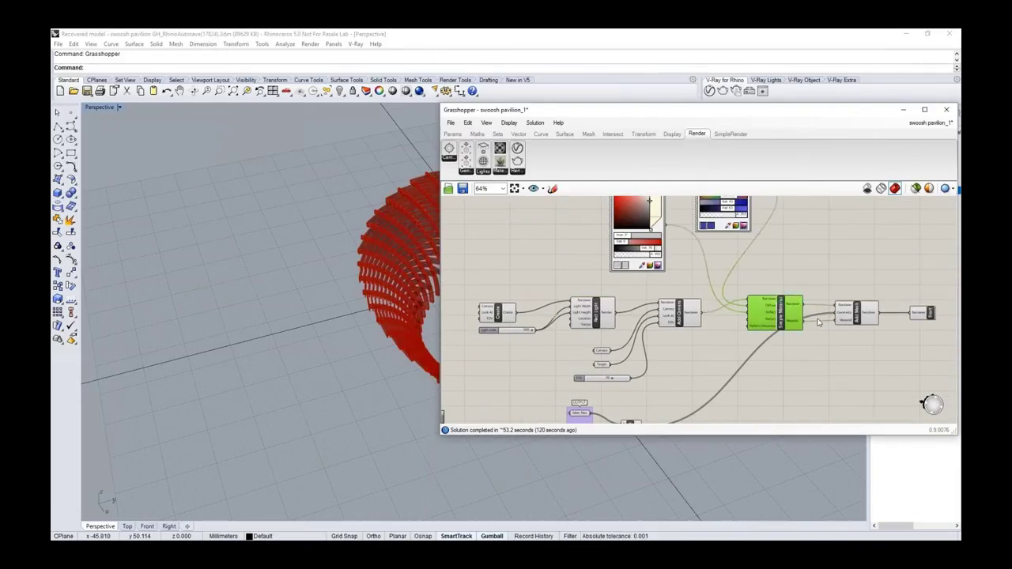
pyautogui.click(920, 314)
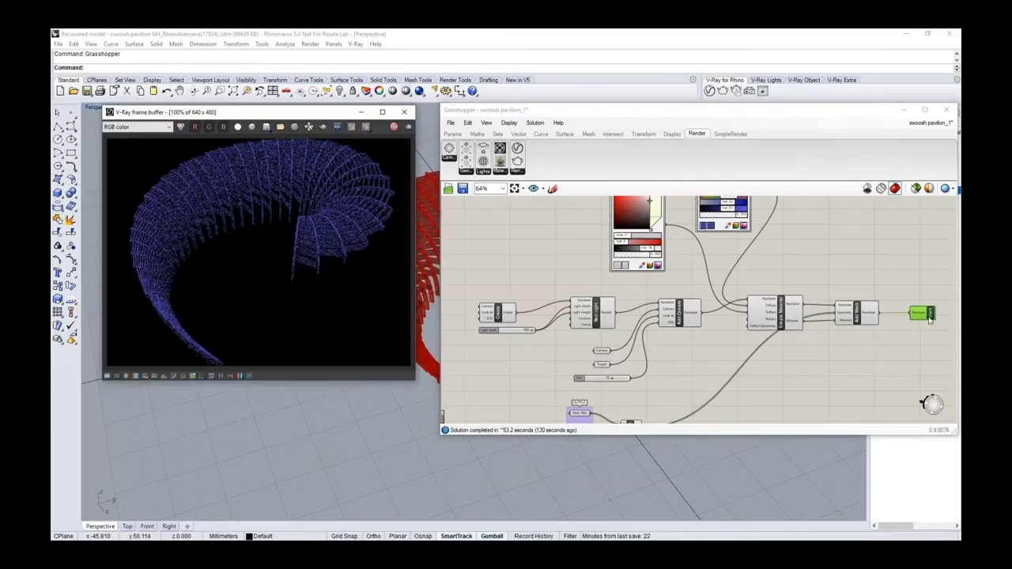
# Move the camera Target point with the gumball to reframe the render.
pyautogui.click(215, 496)
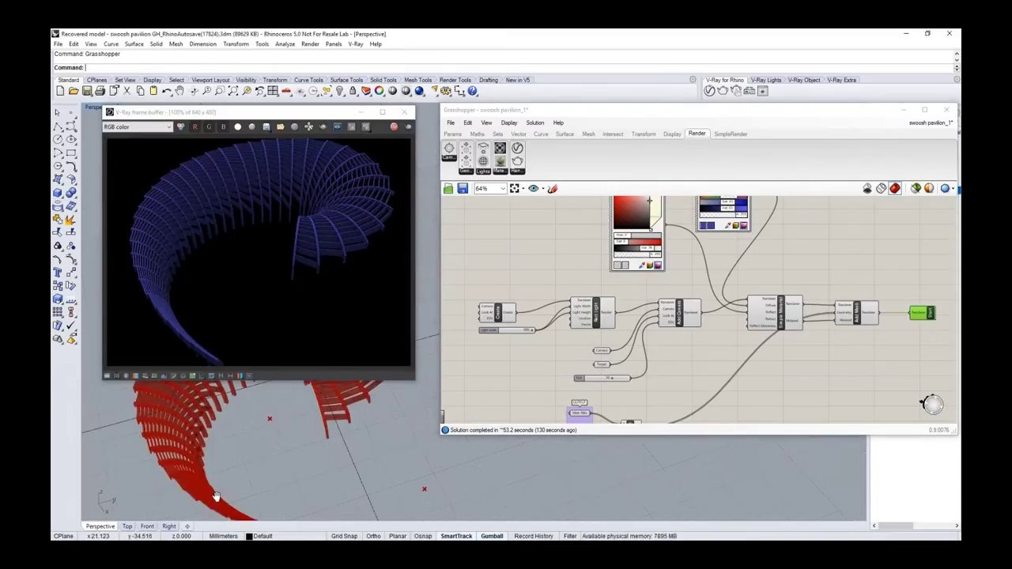
pyautogui.moveTo(215, 496); pyautogui.dragTo(339, 475, button='right')
pyautogui.click(381, 457)
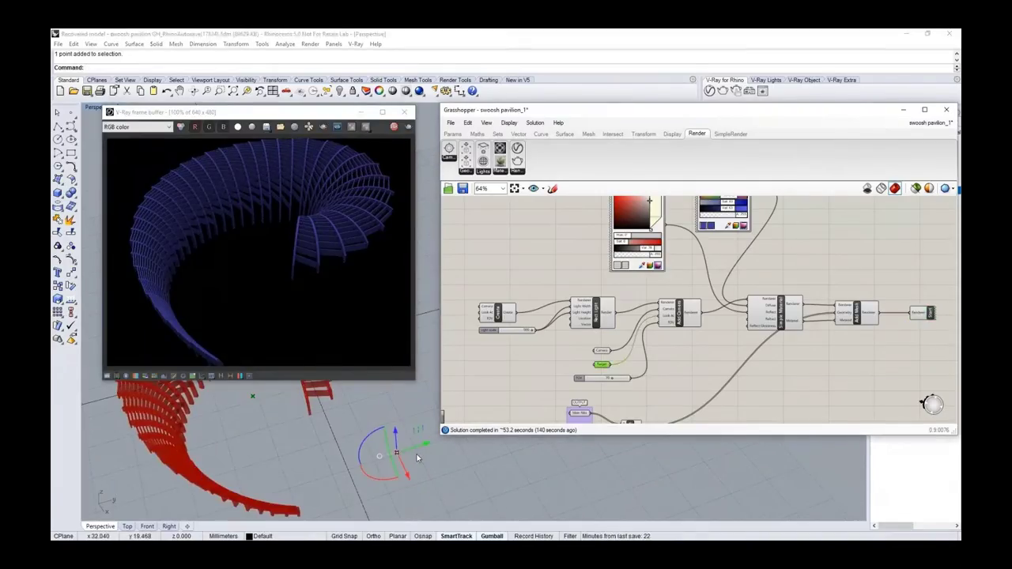
pyautogui.moveTo(417, 458); pyautogui.dragTo(495, 473, button='right')
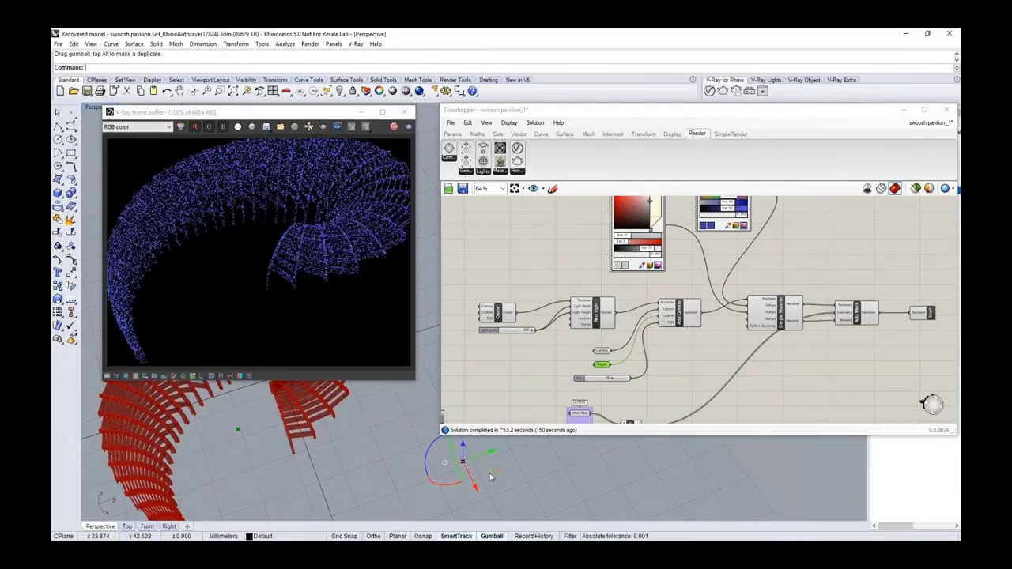
# Change the material colour to green and set Light scale to 500.
pyautogui.moveTo(737, 202); pyautogui.dragTo(748, 300, button='right')
pyautogui.click(748, 291)
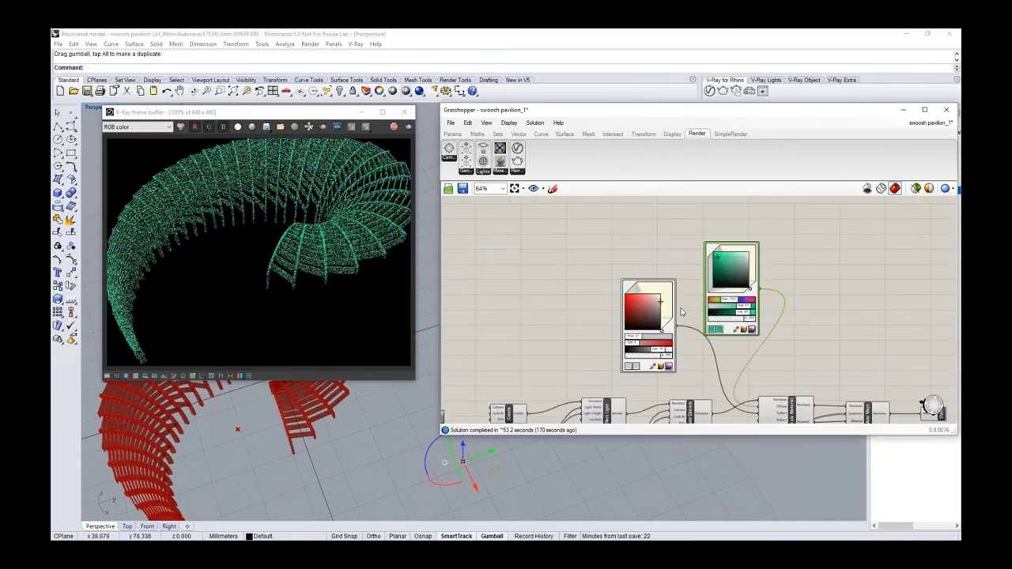
pyautogui.scroll(3, 569, 329)
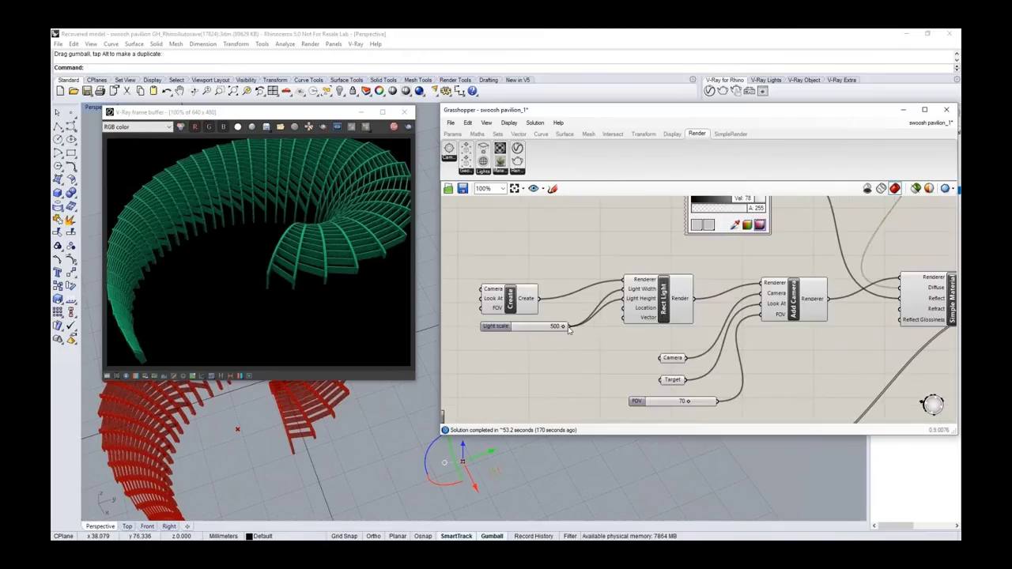
pyautogui.moveTo(569, 329)
pyautogui.mouseDown()
pyautogui.moveTo(524, 333)
pyautogui.moveTo(566, 329)
pyautogui.mouseUp()
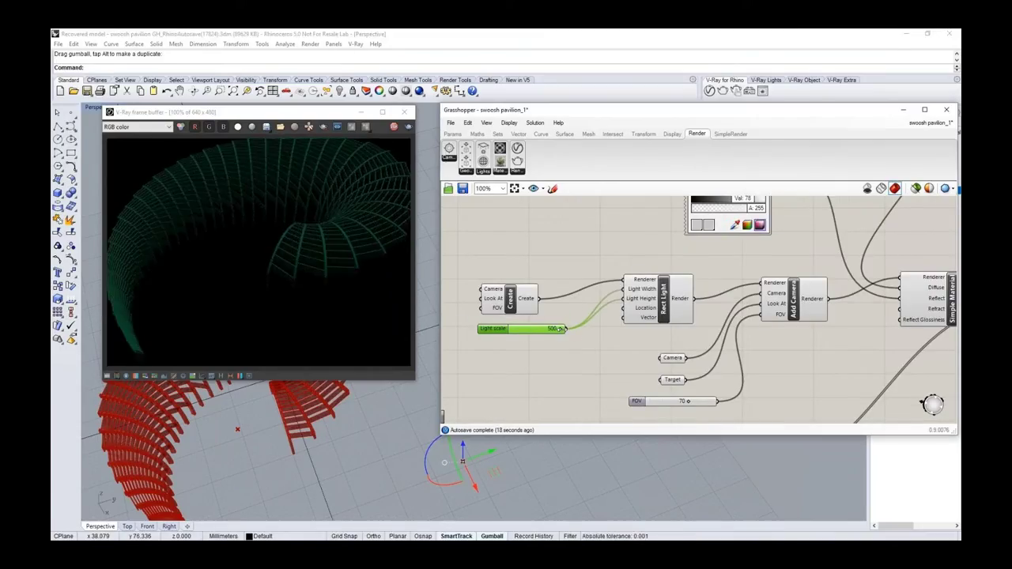
pyautogui.click(780, 369)
pyautogui.moveTo(780, 369); pyautogui.dragTo(503, 346, button='right')
# On the Geometry component's Material parameter, choose a material from the V-Ray material list for the red pavilion ribs.
pyautogui.scroll(-3, 809, 342)
pyautogui.moveTo(808, 266); pyautogui.dragTo(782, 305, button='right')
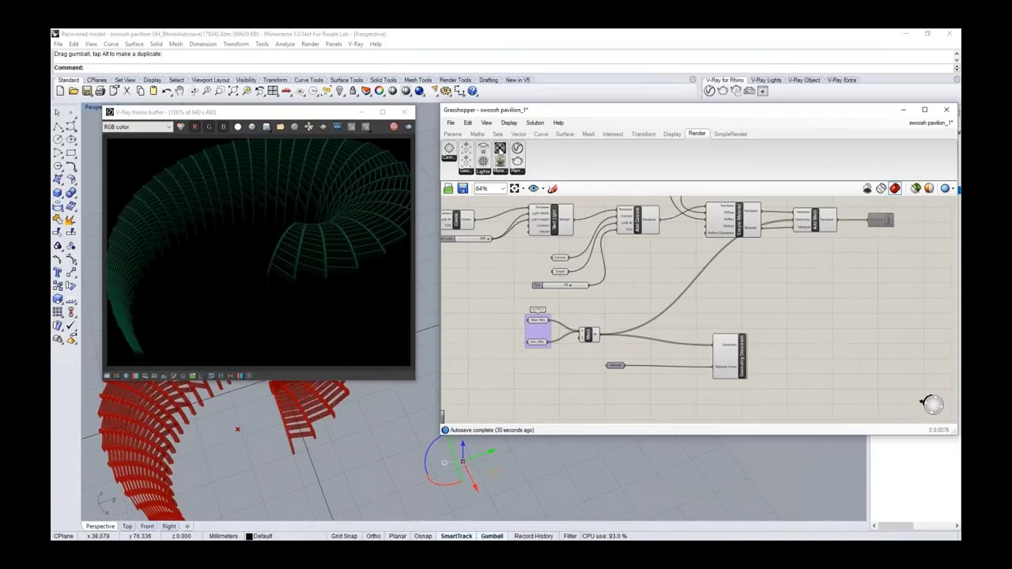
pyautogui.moveTo(380, 459); pyautogui.dragTo(431, 379, button='right')
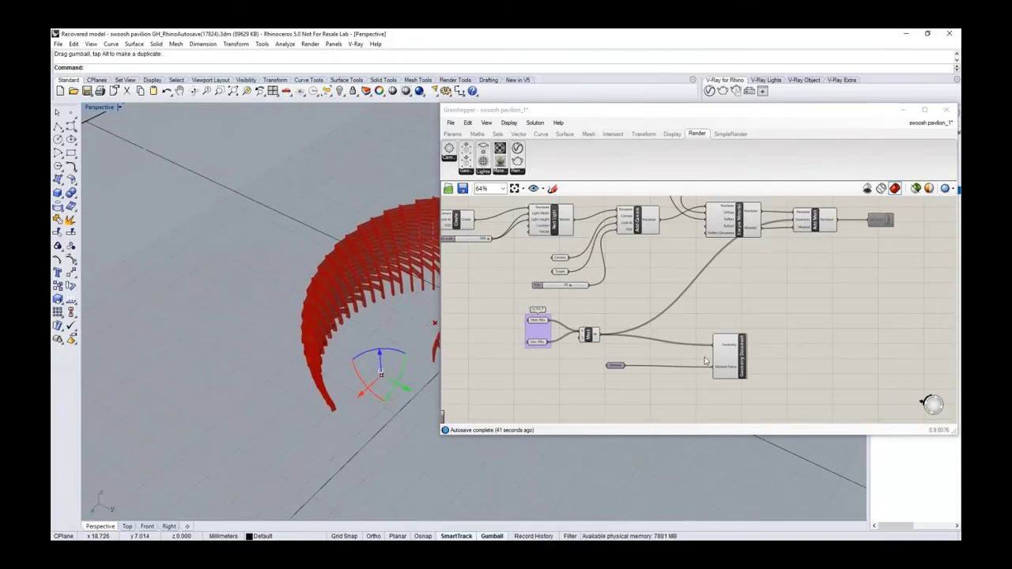
pyautogui.click(708, 360)
pyautogui.rightClick(617, 366)
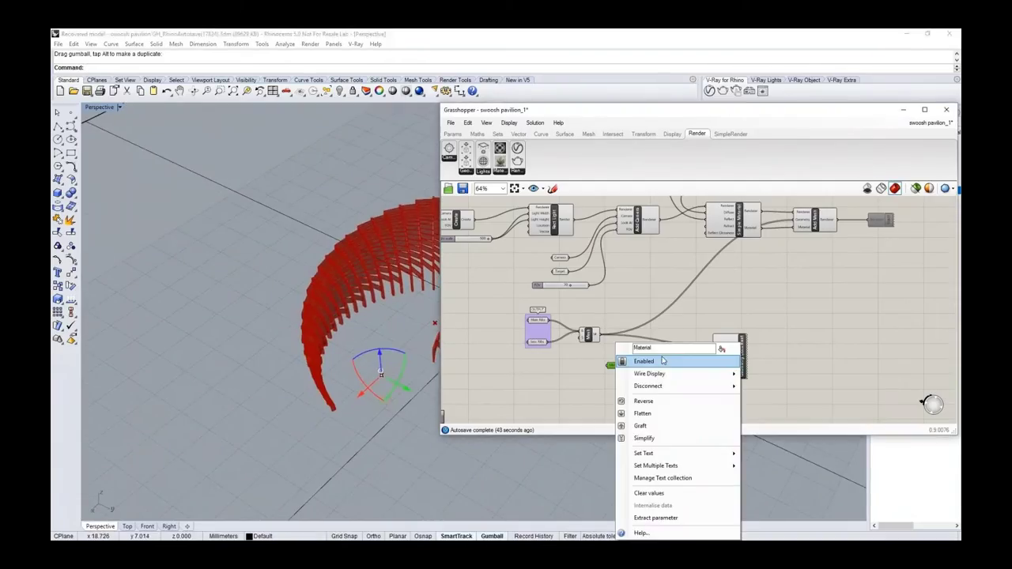
pyautogui.moveTo(696, 453)
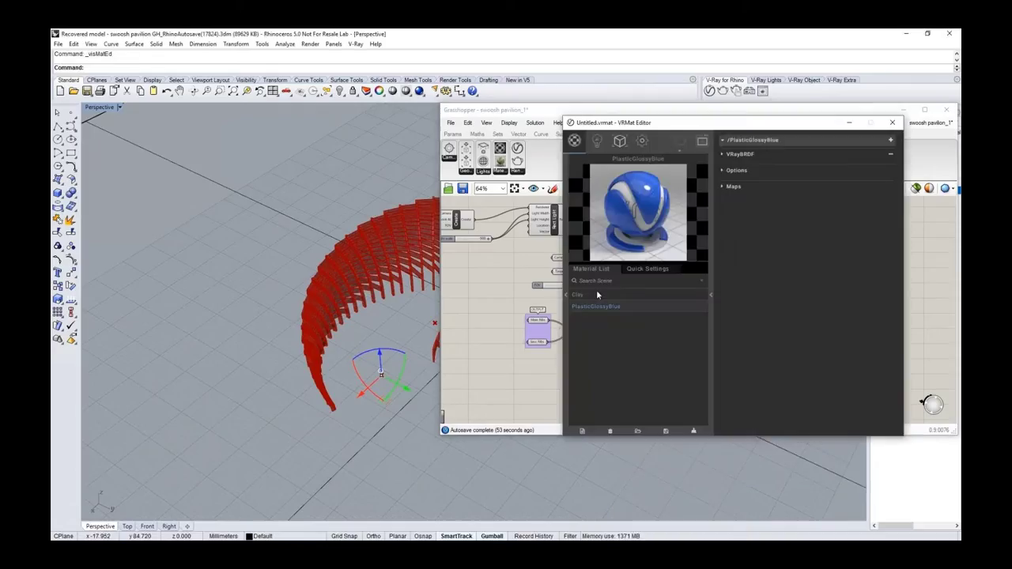
pyautogui.click(616, 306)
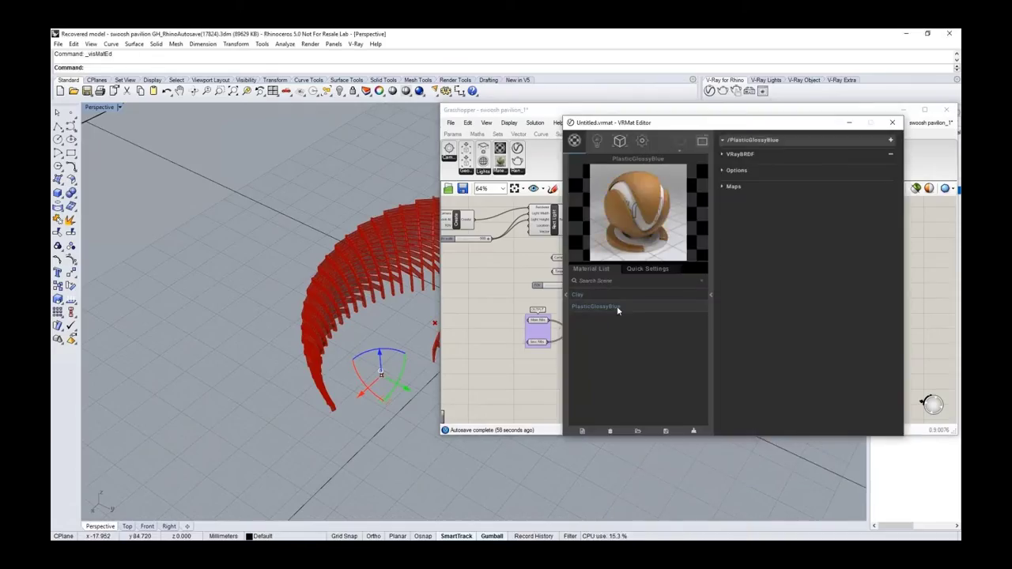
# Close the material editor and start an interactive V-Ray render of the pavilion from a new camera angle.
pyautogui.click(891, 123)
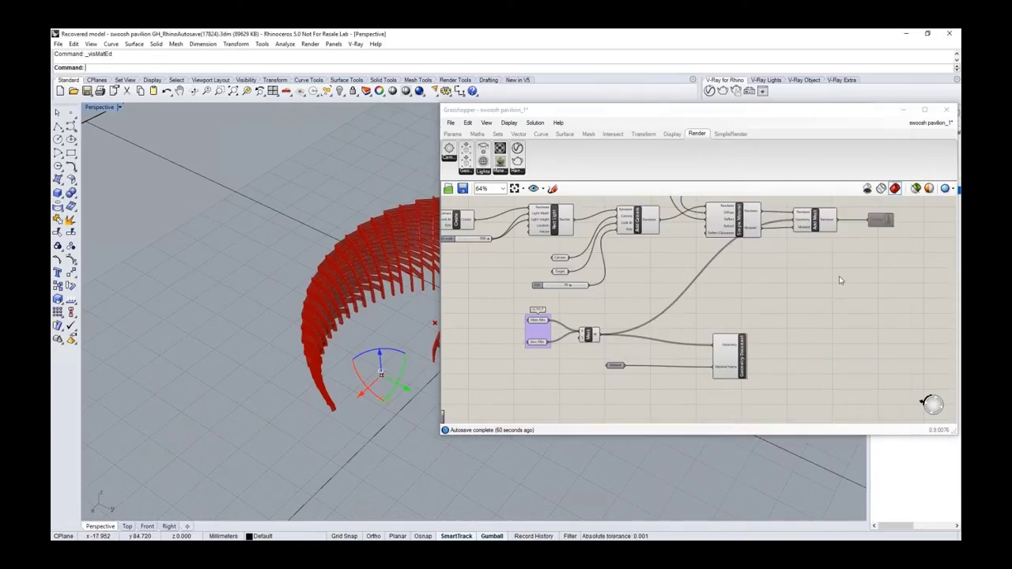
pyautogui.click(736, 92)
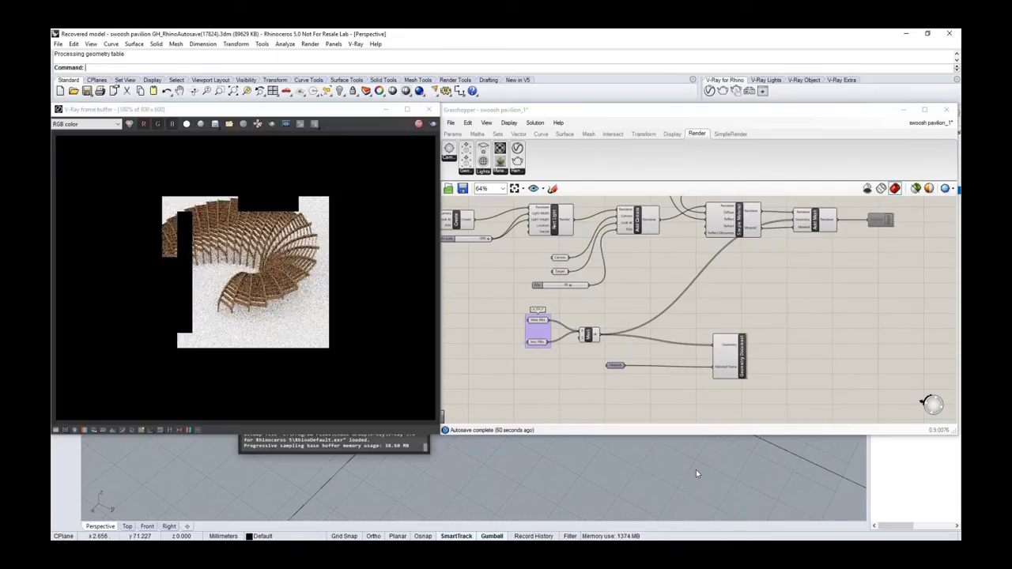
pyautogui.moveTo(466, 472)
pyautogui.mouseDown(button='right')
pyautogui.moveTo(495, 477)
pyautogui.moveTo(458, 452)
pyautogui.moveTo(467, 486)
pyautogui.mouseUp(button='right')
# Switch the pavilion ribs to the glossy blue material so the live render updates.
pyautogui.rightClick(615, 365)
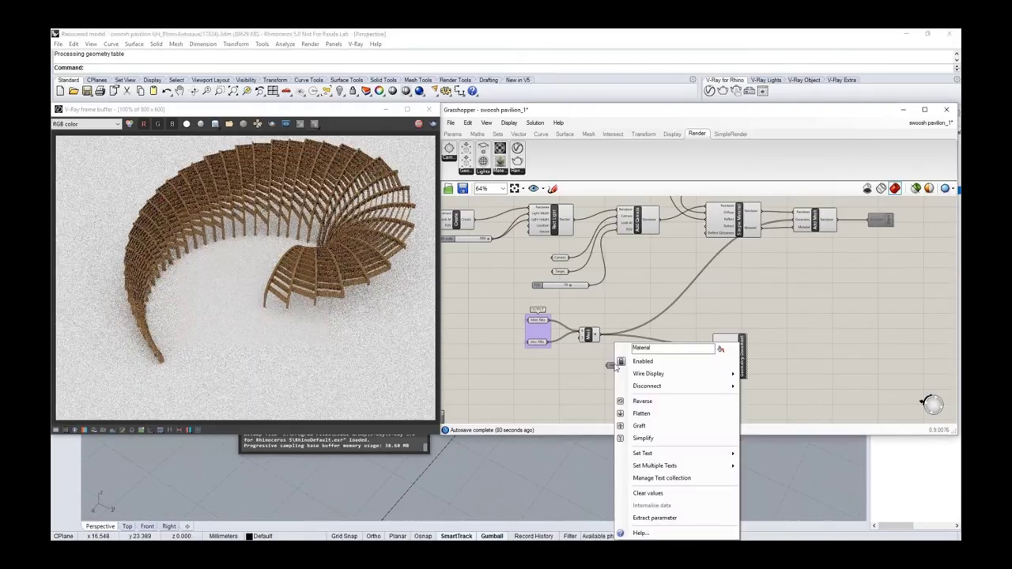
pyautogui.press('Escape')
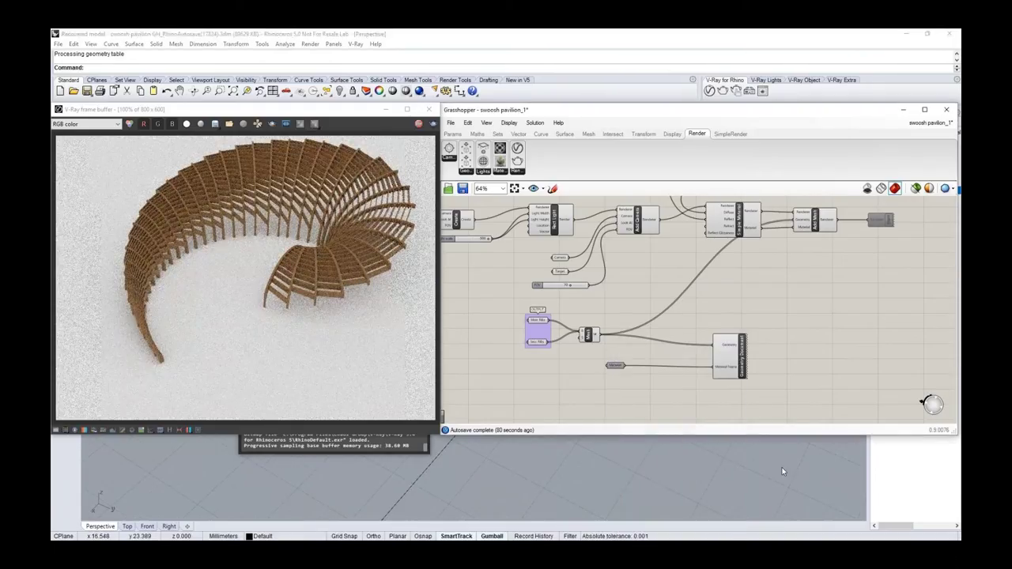
pyautogui.click(783, 471)
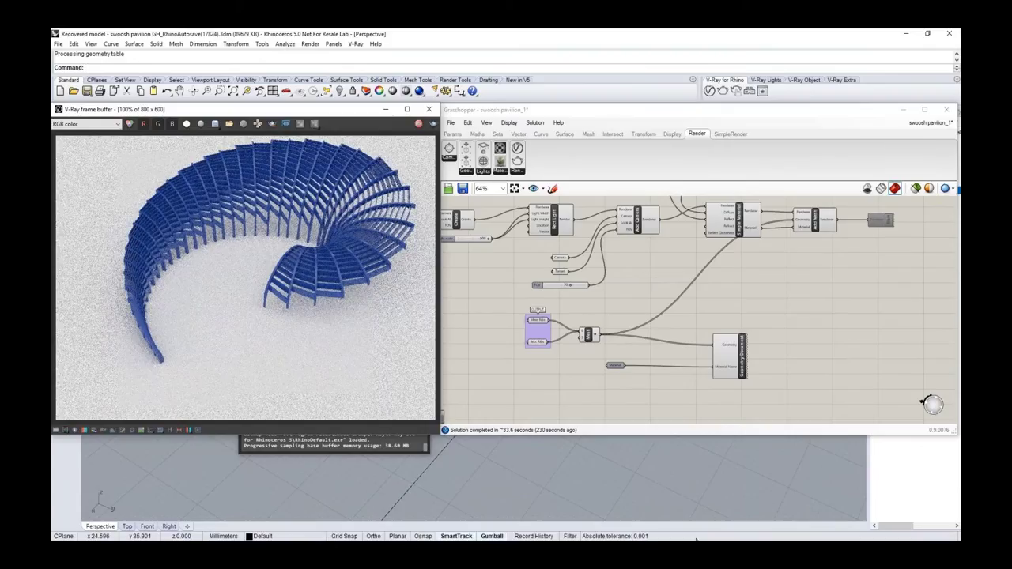